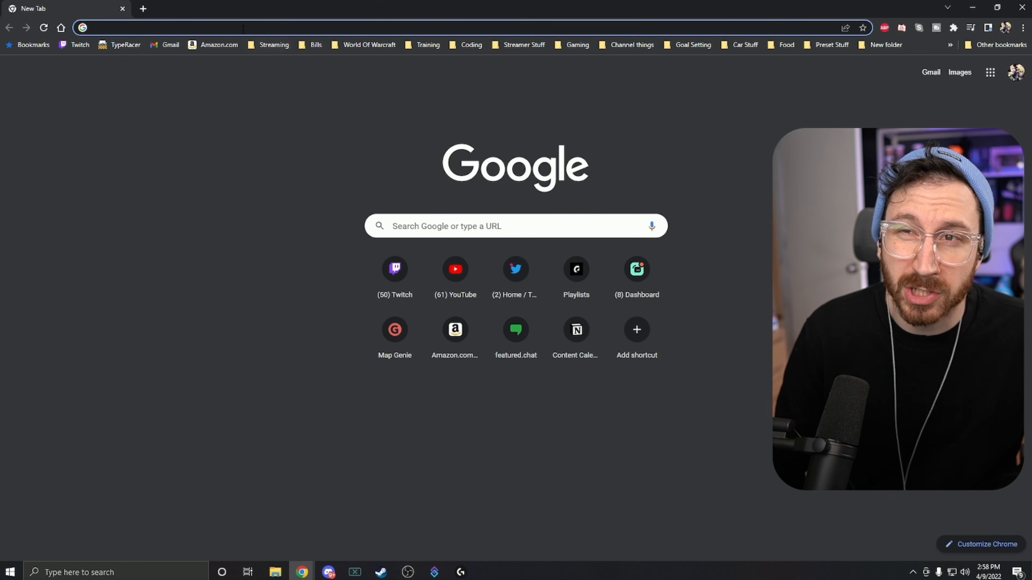
- Search the web for Audacity and open its official website, audacityteam.org
click(243, 27)
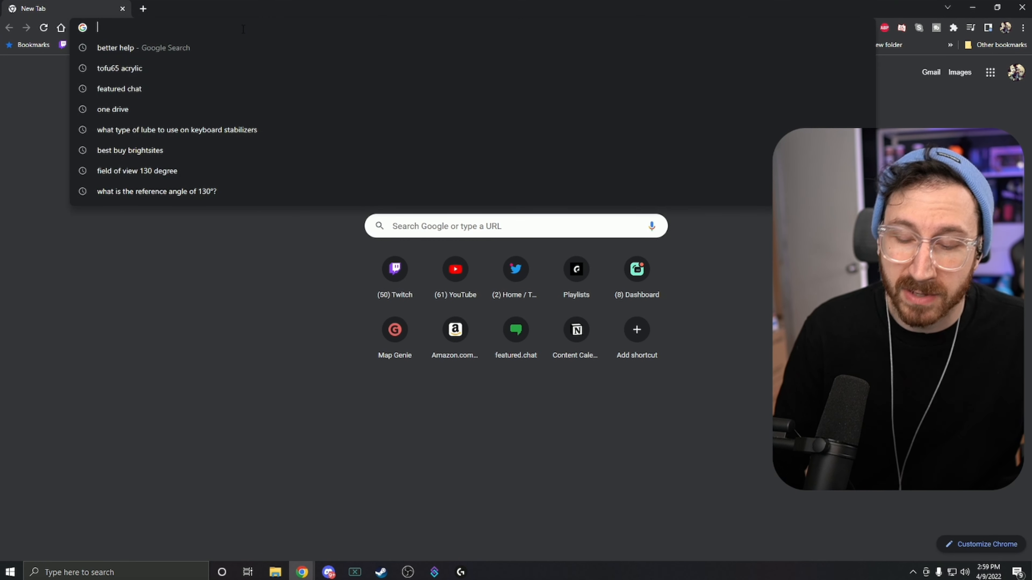
text(audcii)
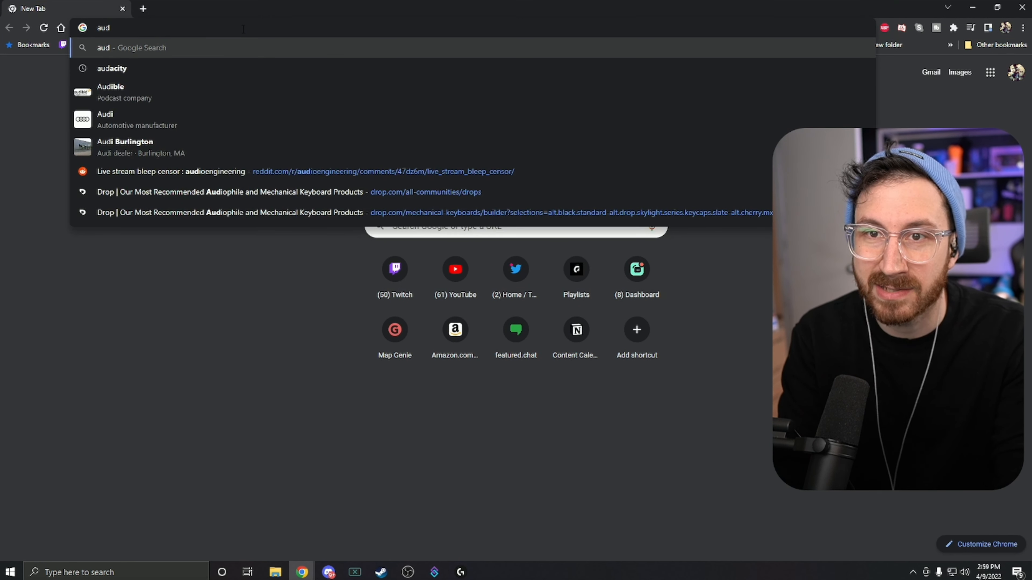
key(BackSpace)
key(BackSpace)
click(220, 164)
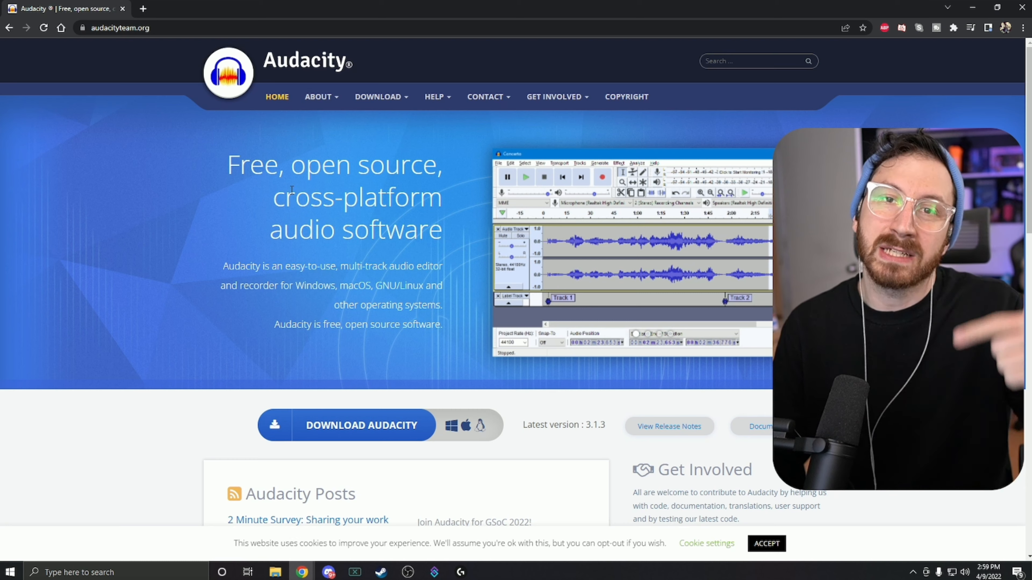
- Launch Audacity in an enlarged window and choose Broadcast Stream Mix (TC-HELICON) as the recording device
click(134, 572)
text(aud)
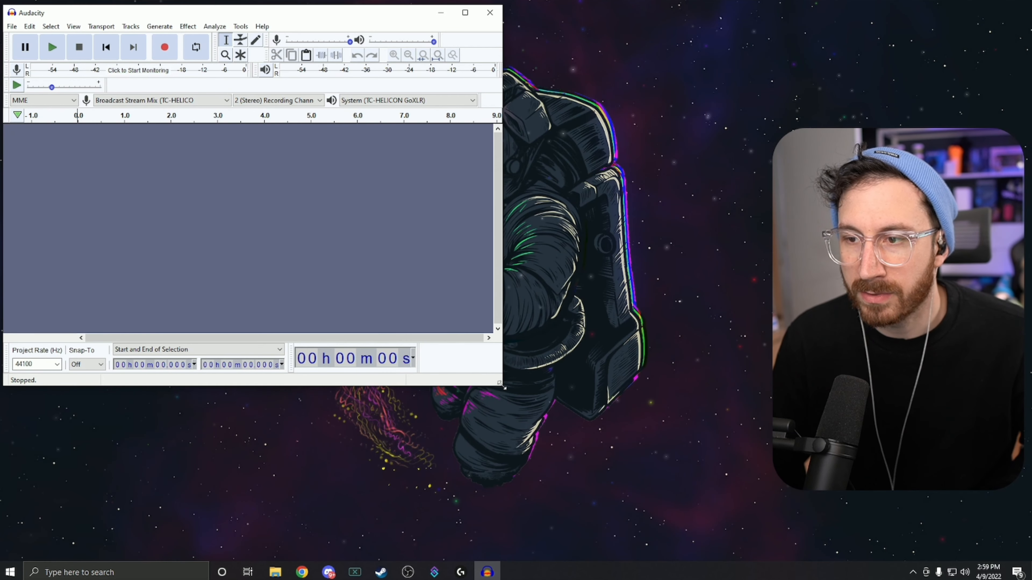
drag(498, 392, 547, 559)
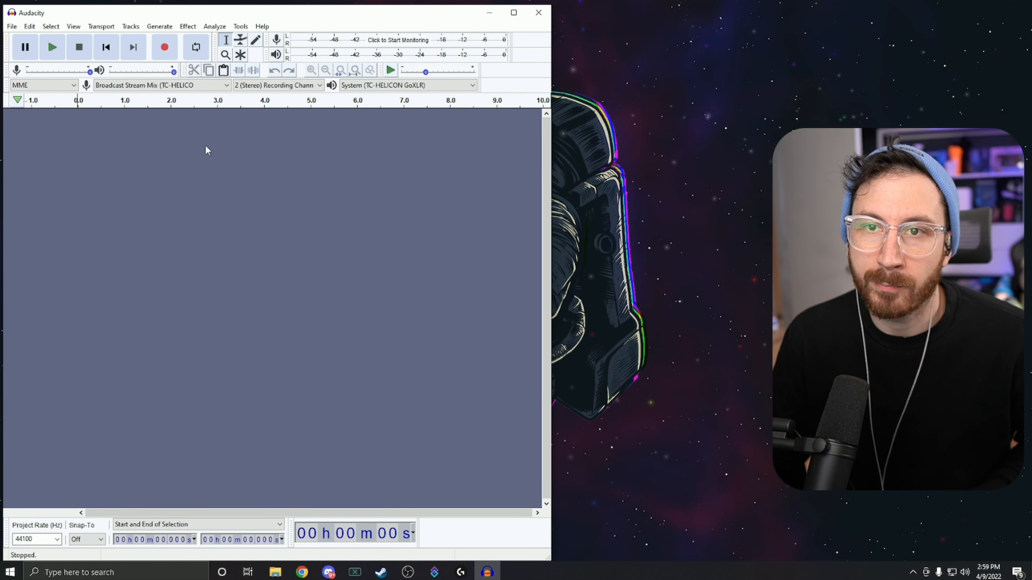
click(162, 85)
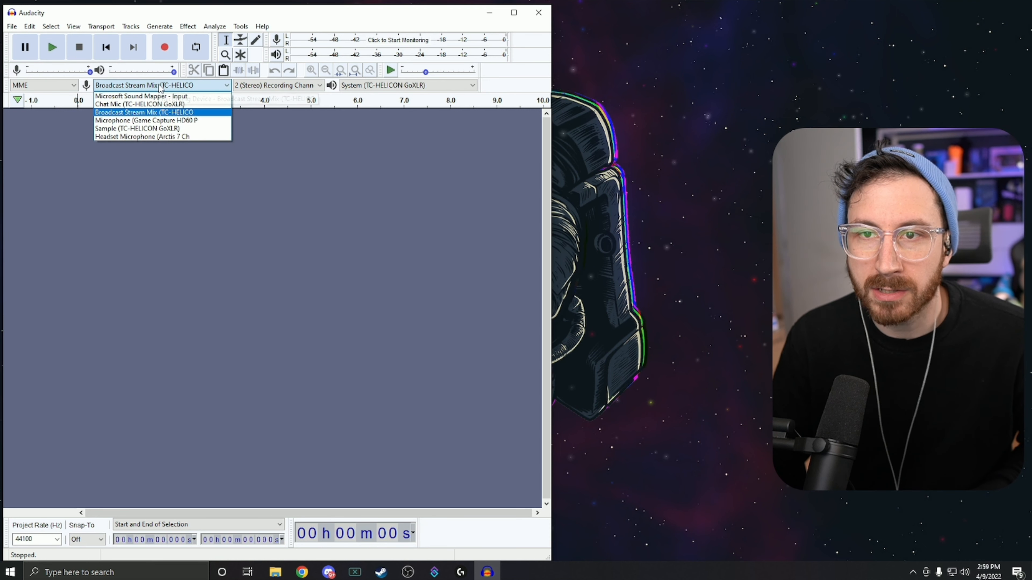
click(193, 114)
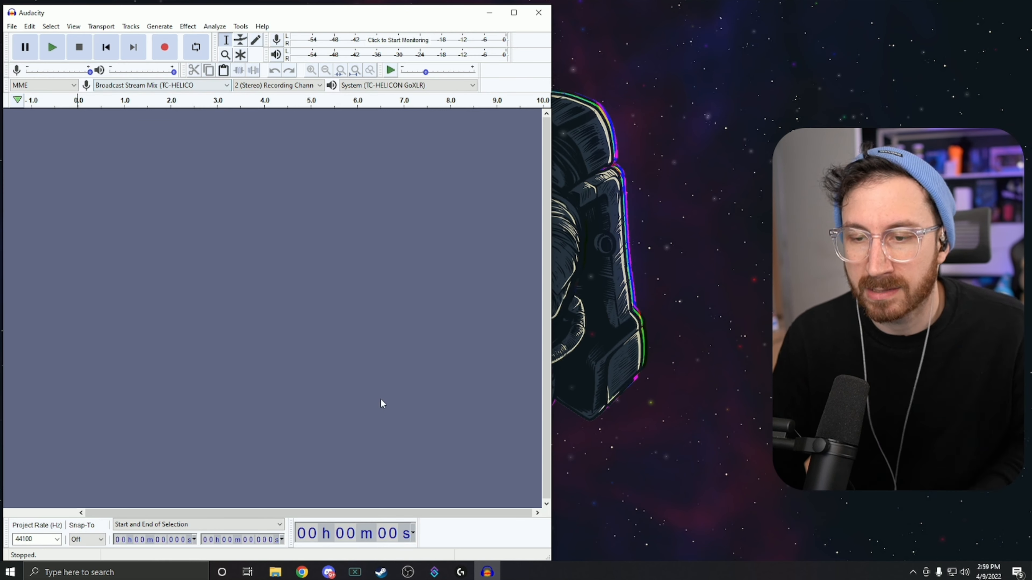
- Preview and rewind the Clip-ception clip on Twitch in Chrome, and place the browser window beside Audacity
mouse_move(302, 573)
click(293, 543)
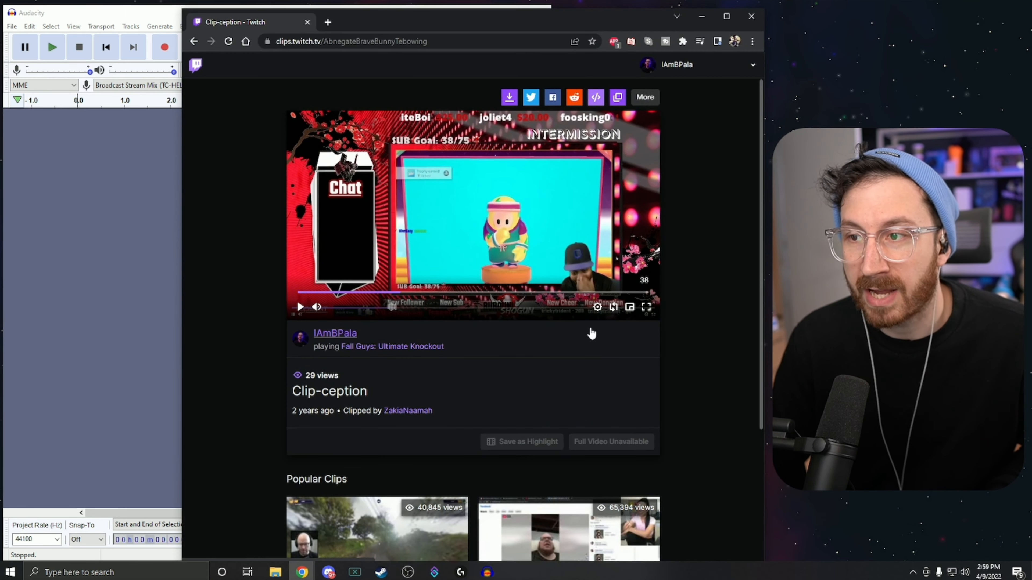
drag(630, 21, 613, 11)
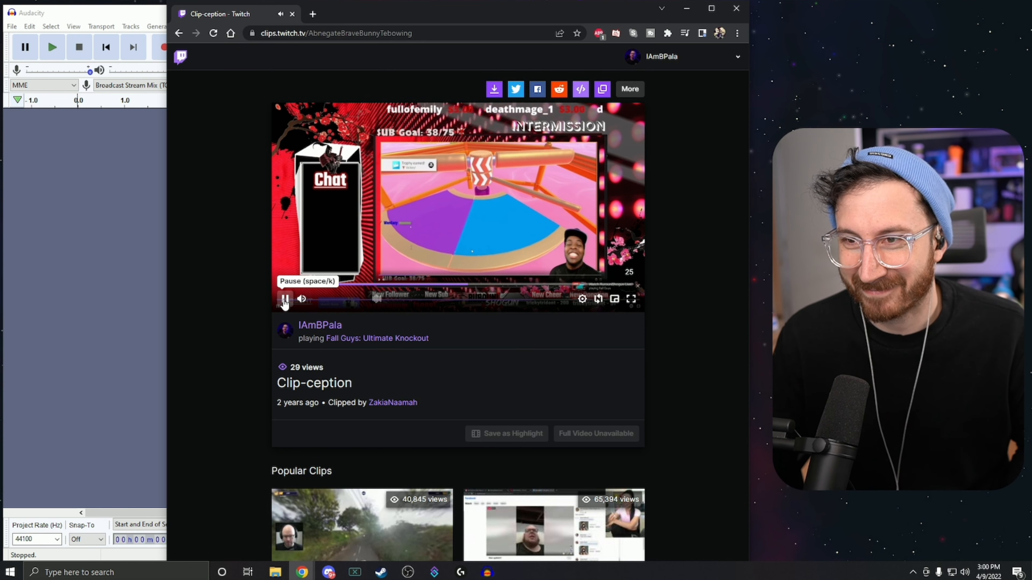
click(285, 300)
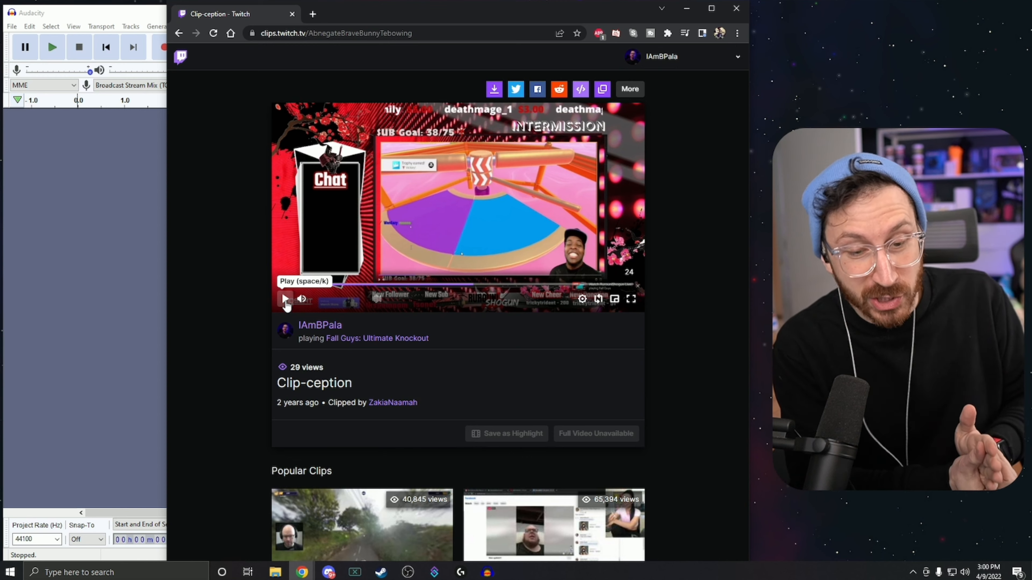
click(385, 285)
drag(382, 9, 645, 14)
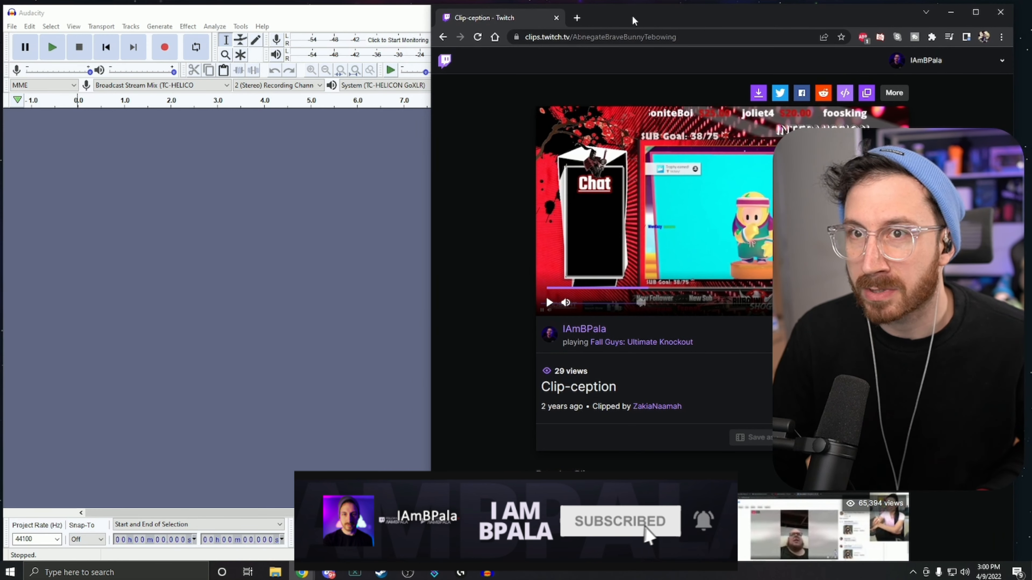
- Record the Twitch clip's audio into a new Audacity track while the clip plays
click(165, 48)
click(549, 303)
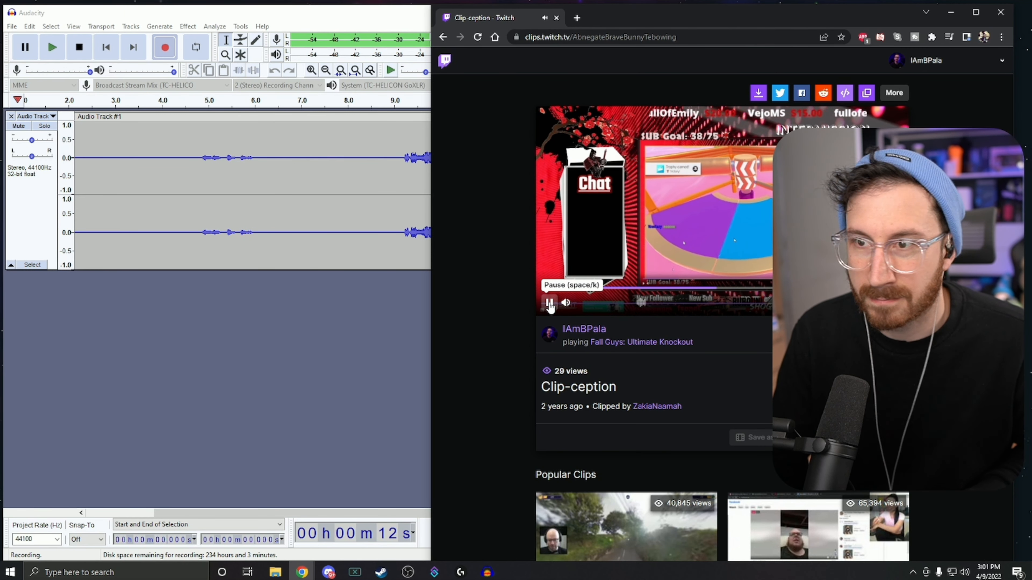
click(81, 55)
click(80, 48)
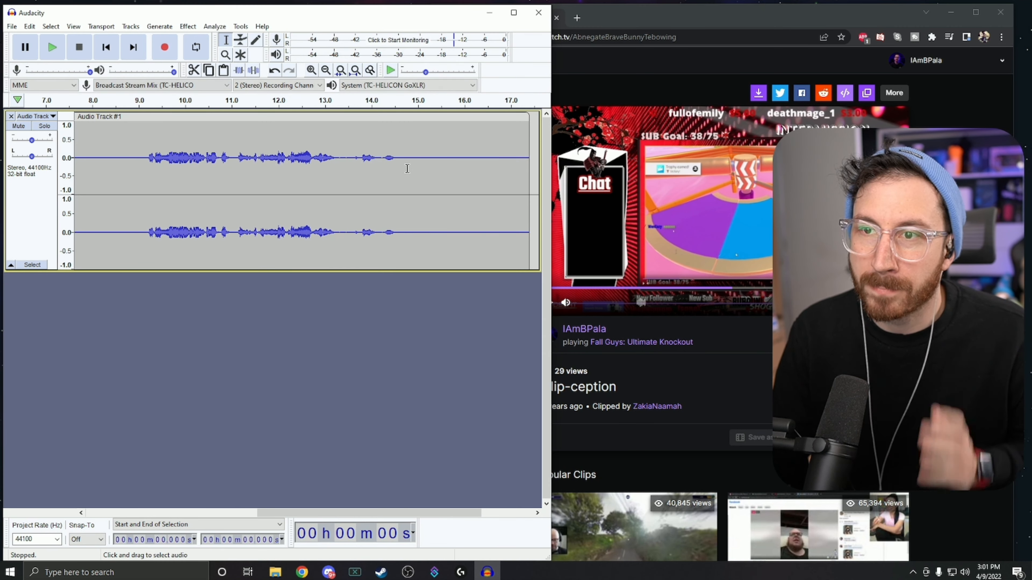
- Play back the recording from about 4.7 seconds to locate the wanted sound
drag(441, 150, 8, 153)
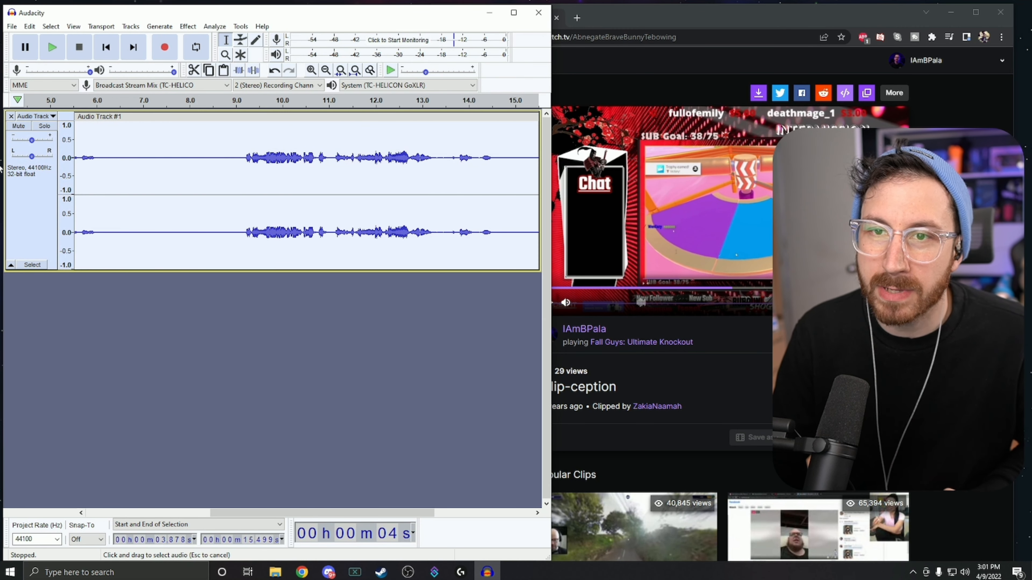
click(158, 156)
drag(120, 156, 1, 156)
click(163, 144)
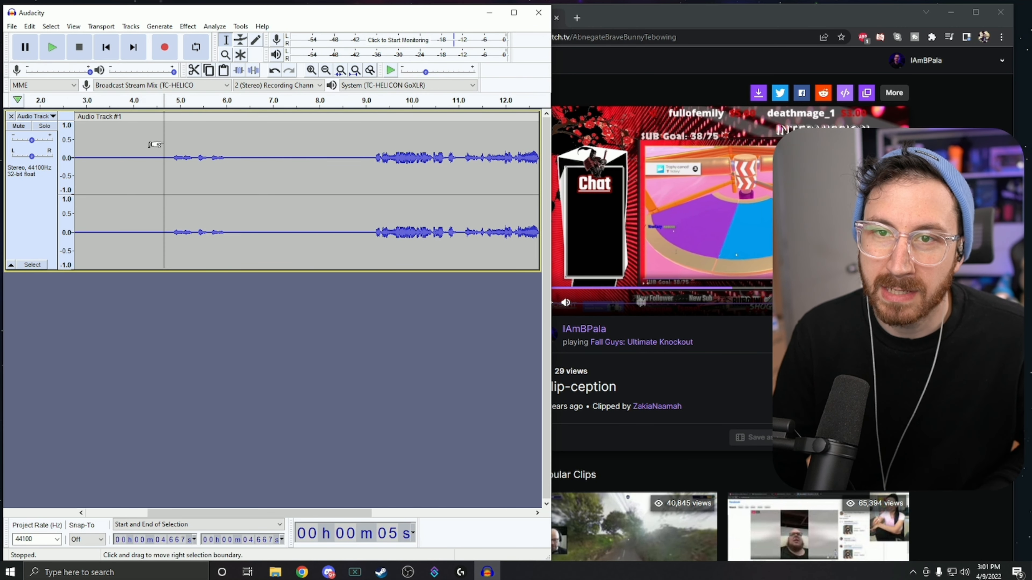
key(space)
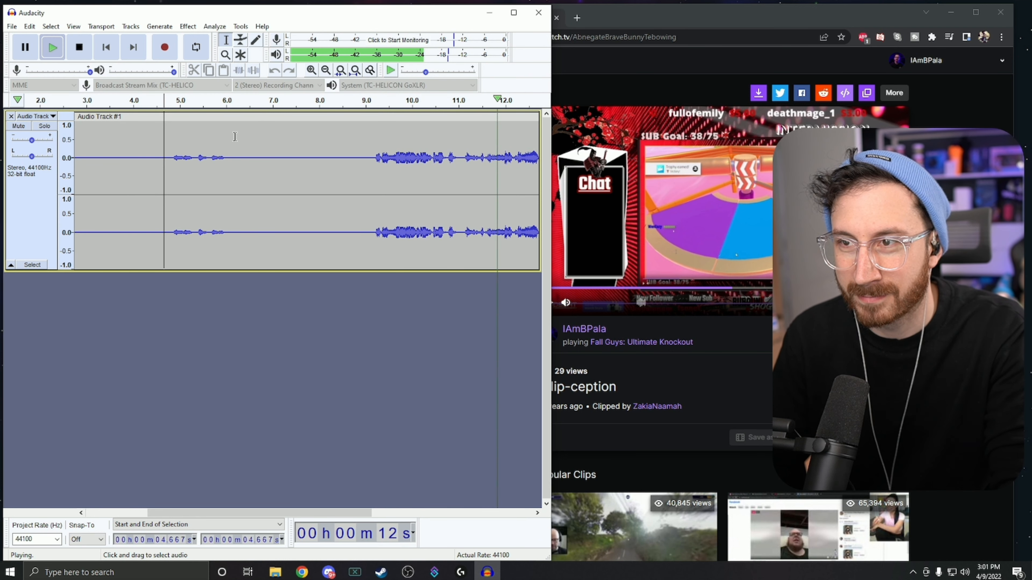
key(space)
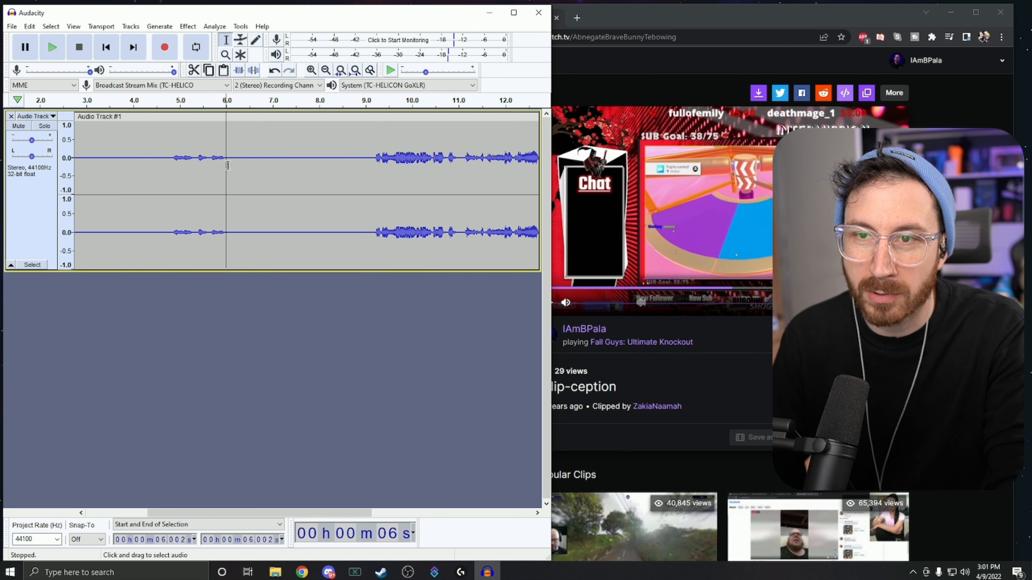
- Trim the recording by deleting about the first 6 seconds and the unwanted tail after about 7.2 seconds on the shortened track
drag(226, 165, 76, 165)
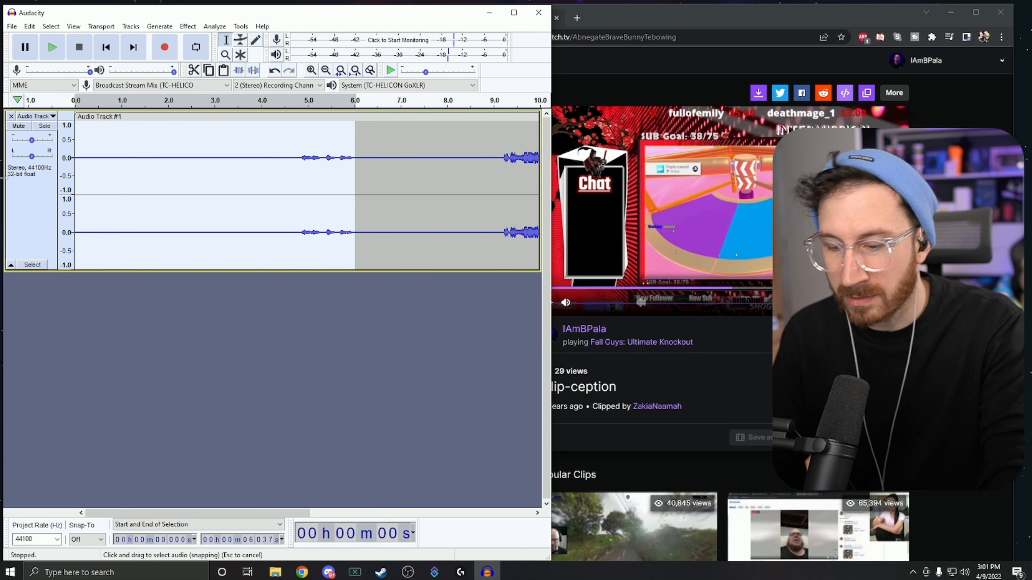
key(Delete)
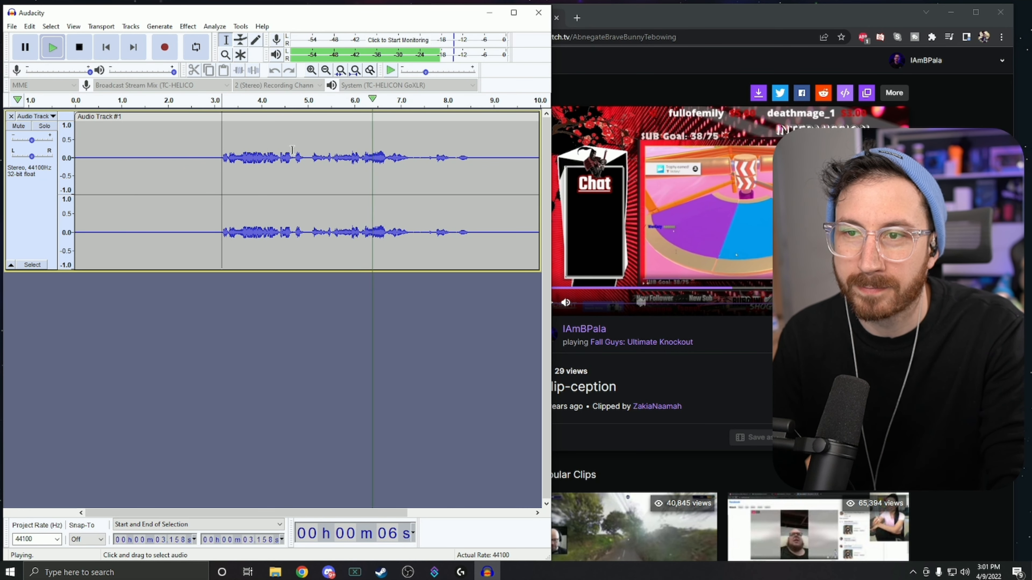
key(space)
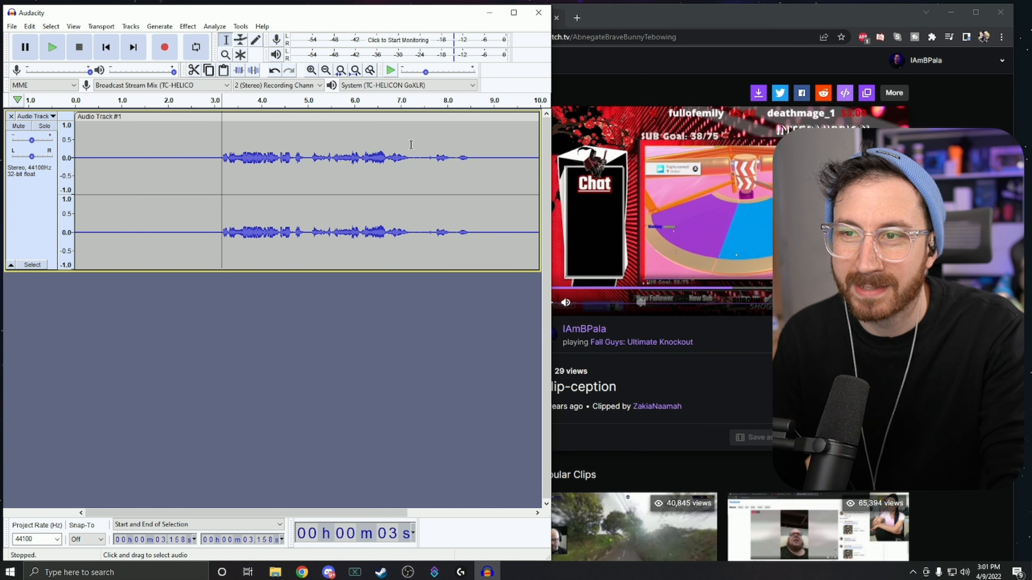
drag(412, 146, 452, 190)
key(Delete)
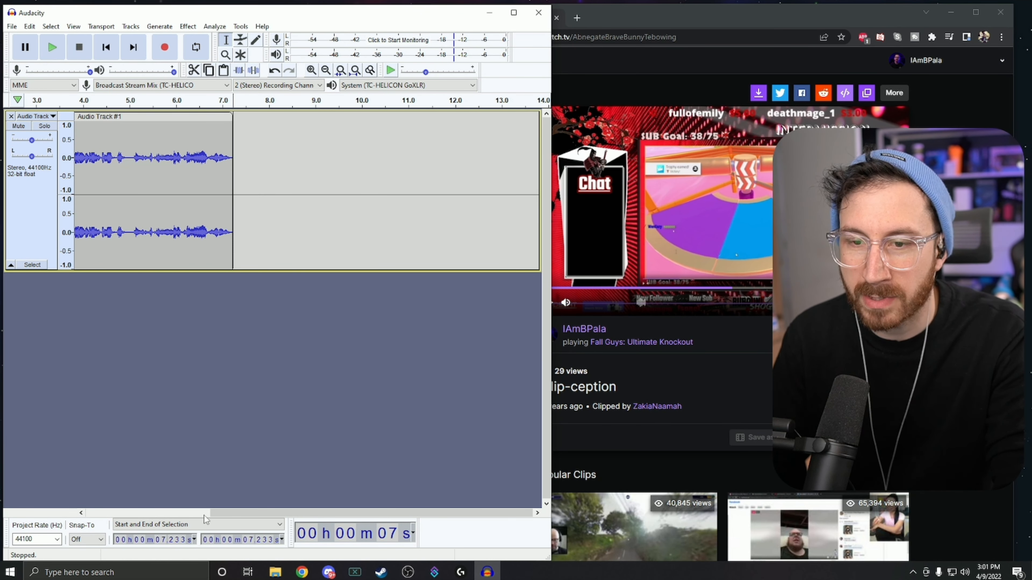
drag(214, 513, 90, 513)
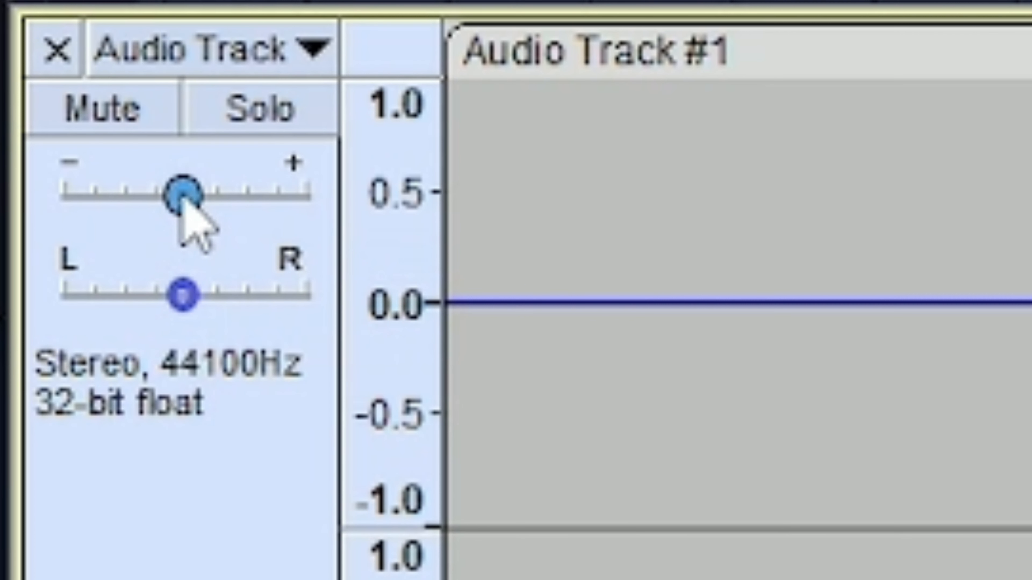
mouse_move(181, 199)
mouse_down()
mouse_move(222, 196)
mouse_move(133, 206)
mouse_move(179, 203)
mouse_up()
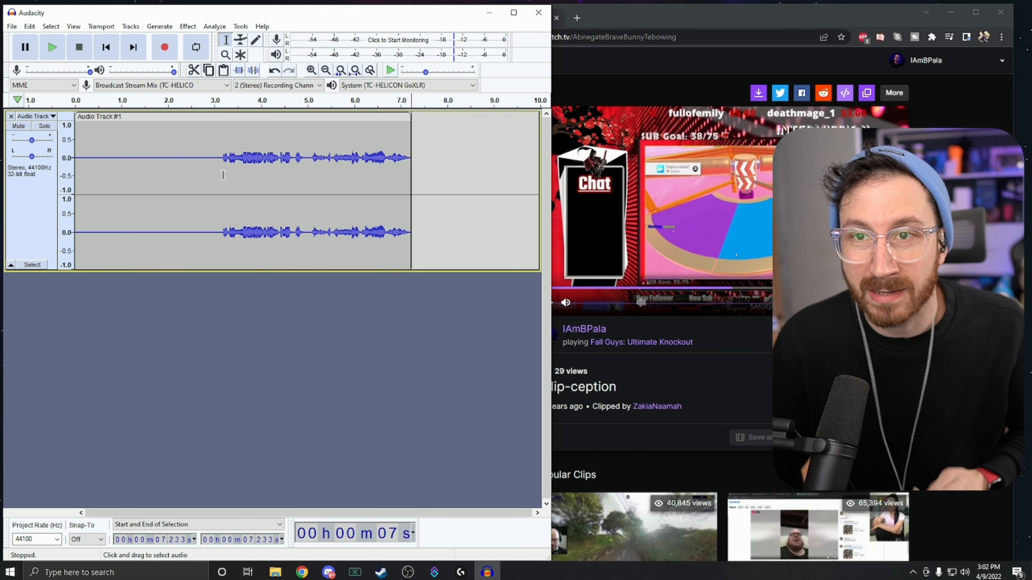
- Export the recording as a WAV file named Shogun in the Sound Alerts folder, leaving the metadata tags blank
click(12, 27)
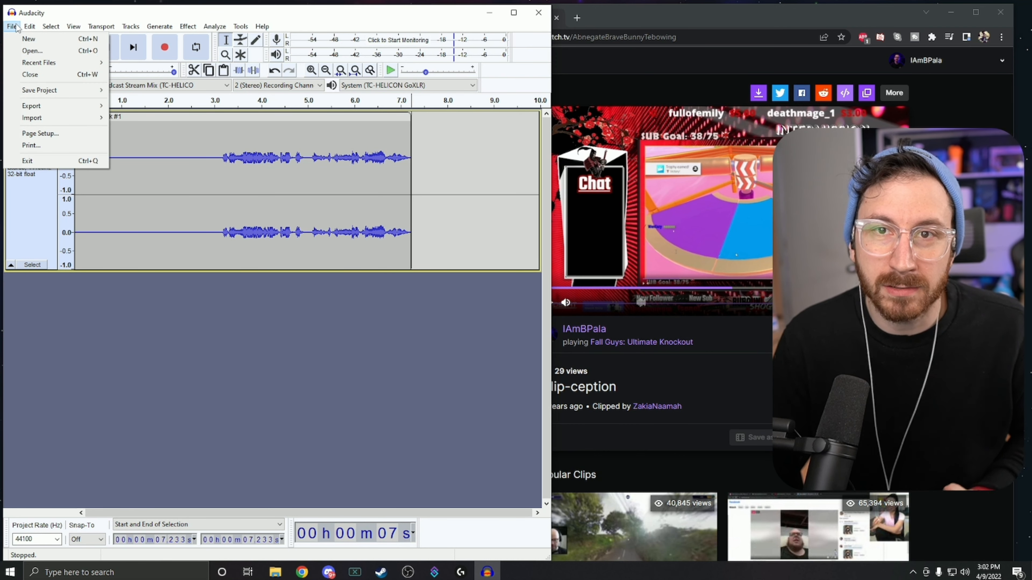
mouse_move(46, 108)
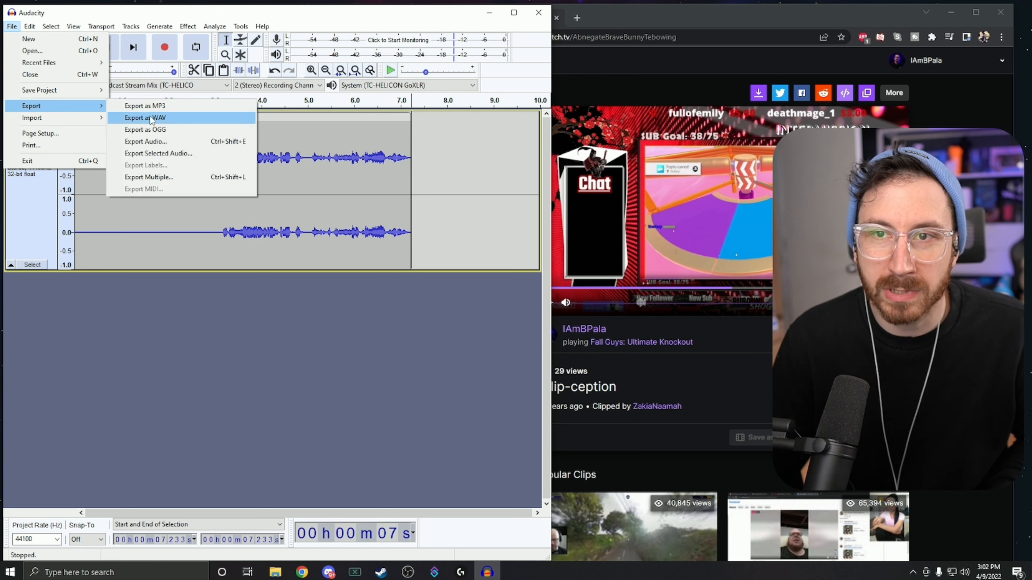
click(164, 119)
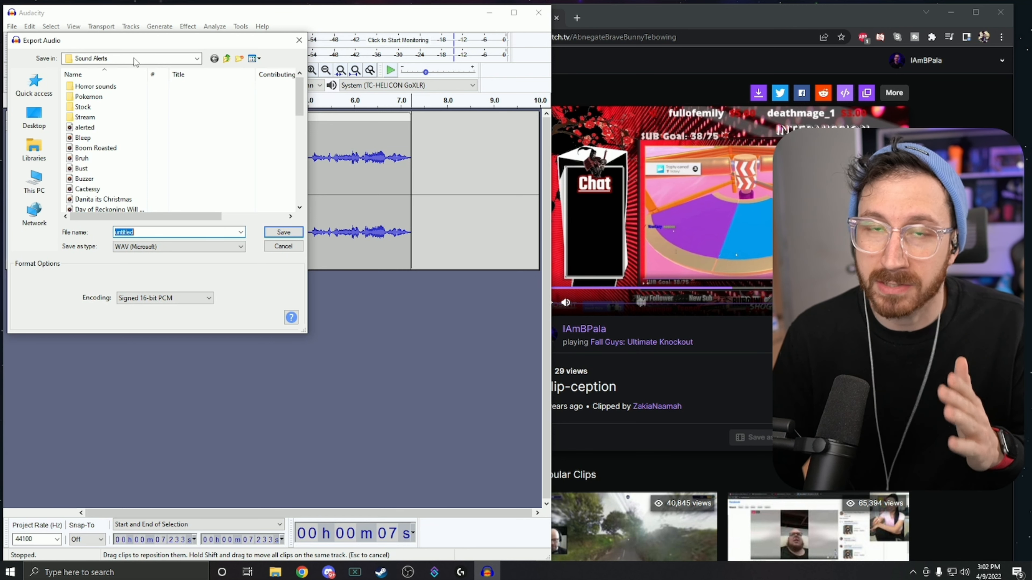
text(Shogun)
key(Return)
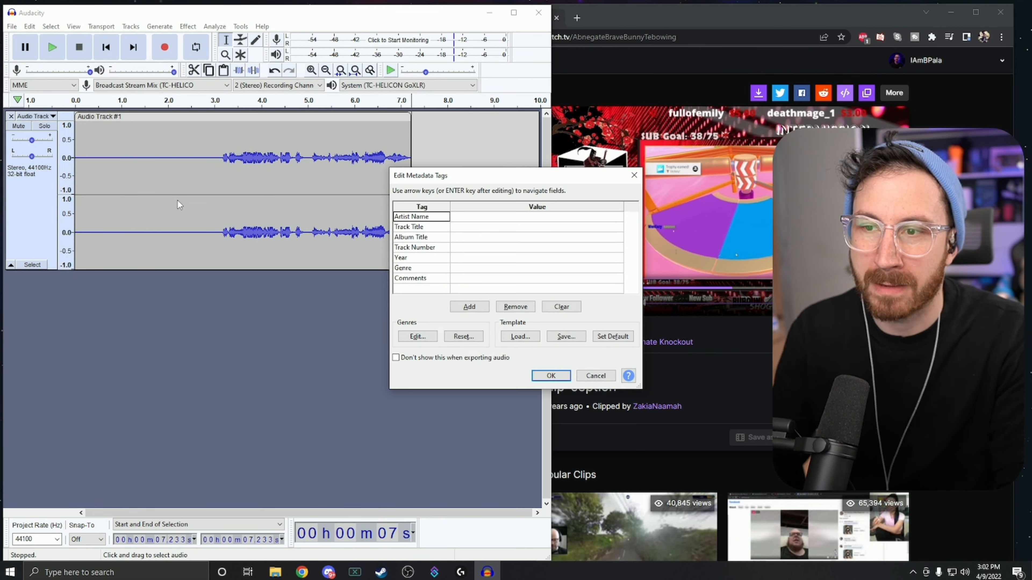
click(556, 377)
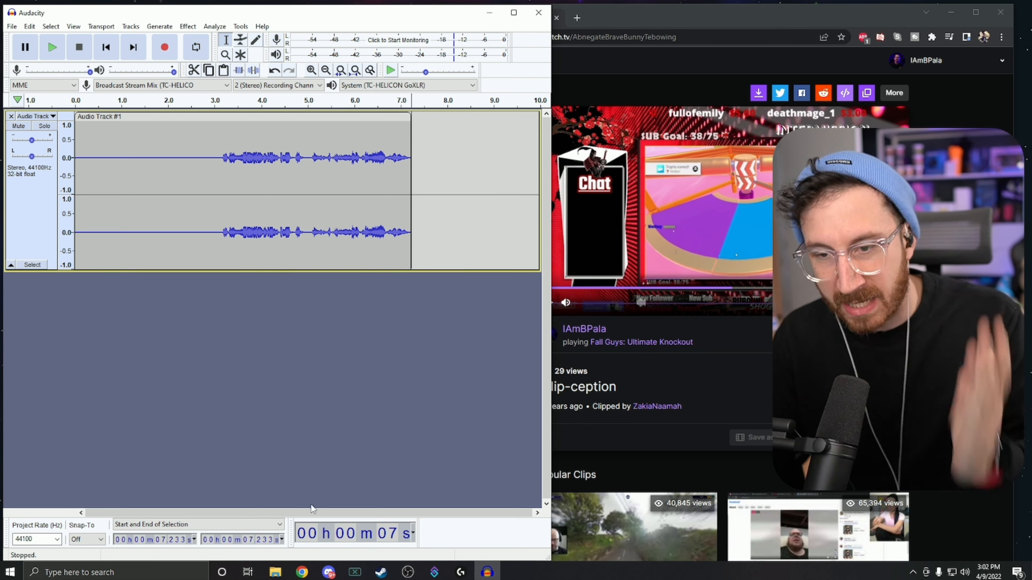
- Locate the exported Shogun file in its Sound Alerts folder in File Explorer and play it to check the sound
click(276, 573)
right_click(282, 362)
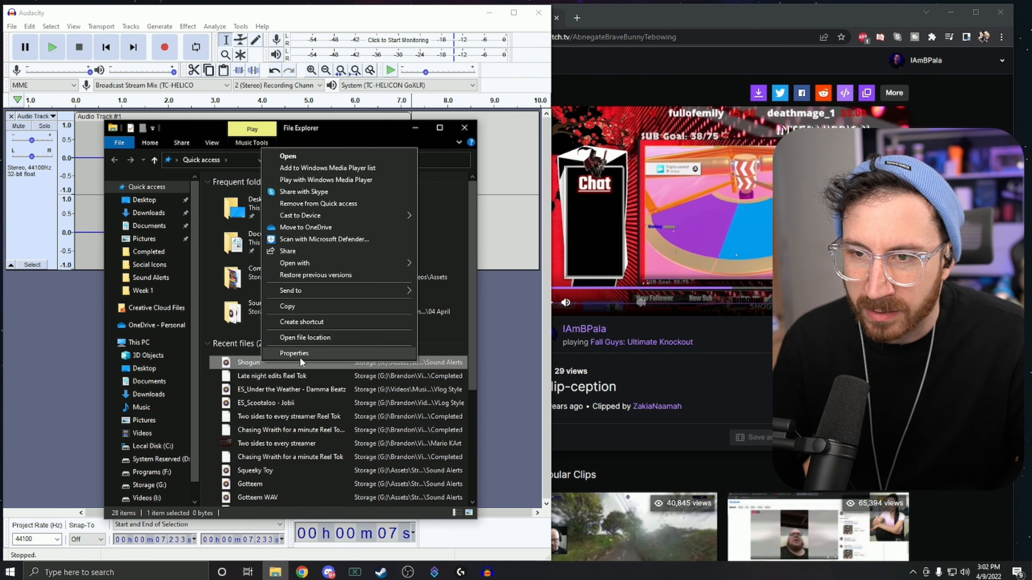
click(318, 340)
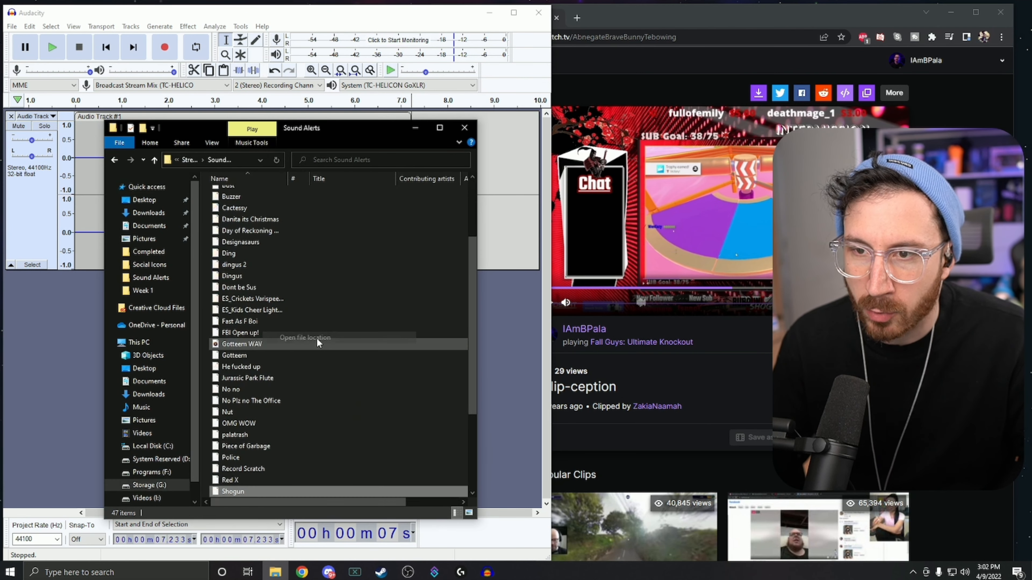
double_click(245, 489)
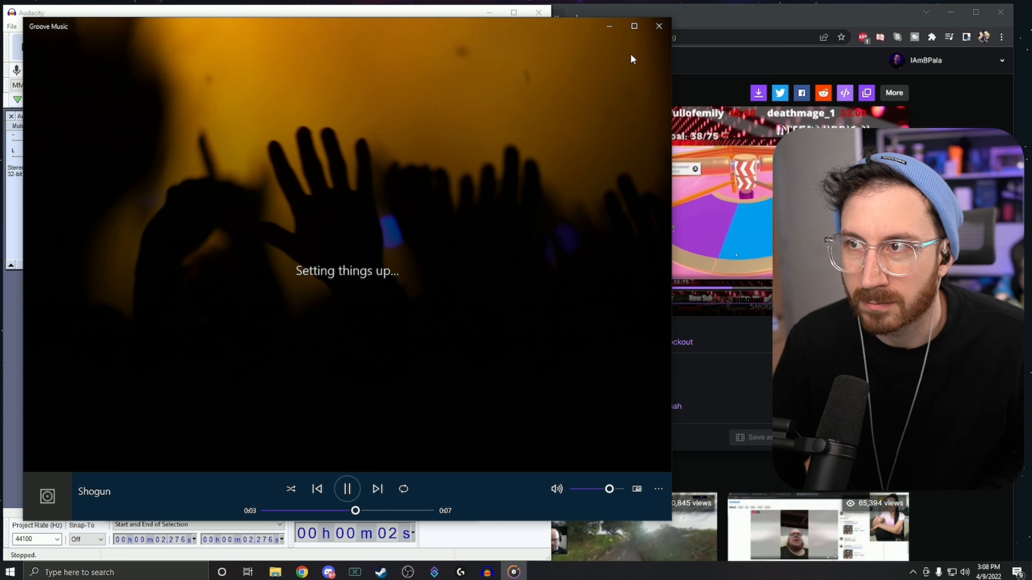
click(659, 27)
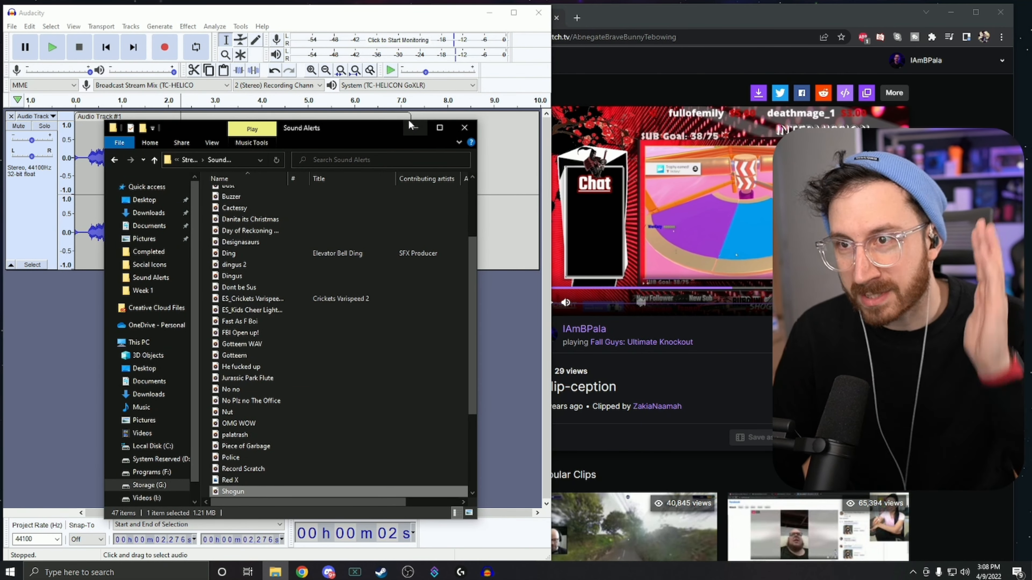
- Minimize the browser and bring the Streamer.bot window into view over the Audacity and File Explorer windows
click(951, 15)
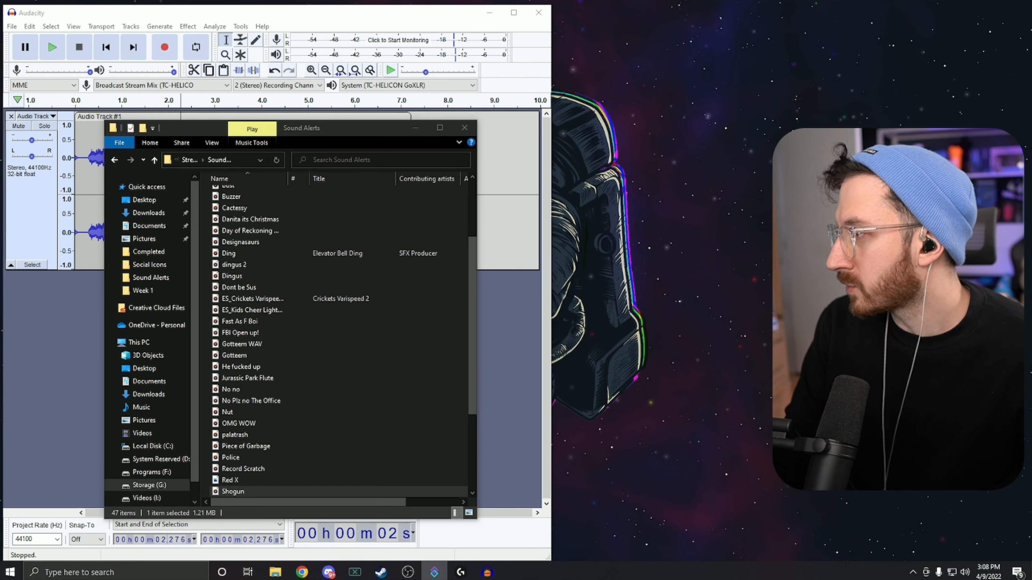
drag(1031, 156, 431, 28)
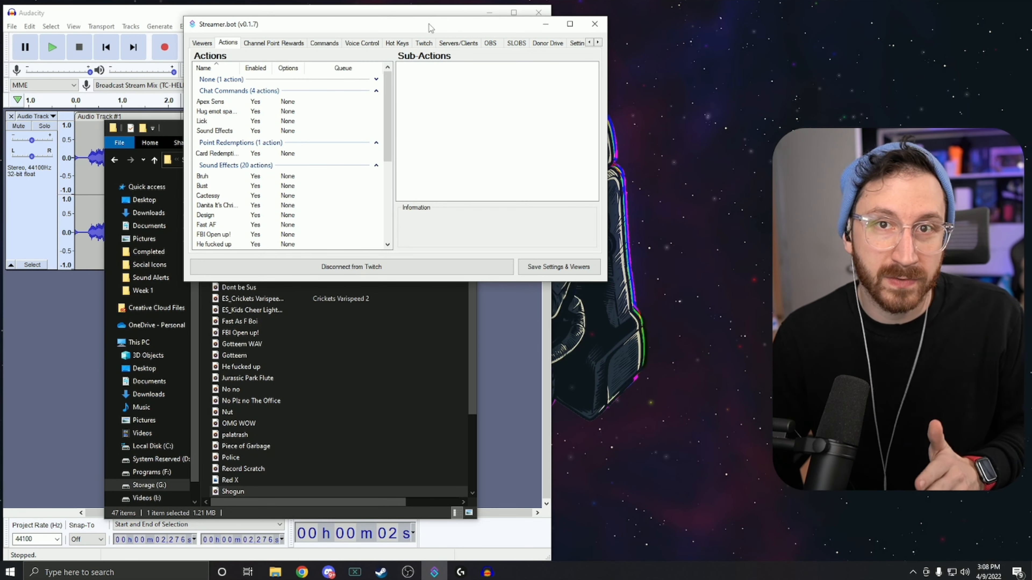
drag(395, 26, 428, 54)
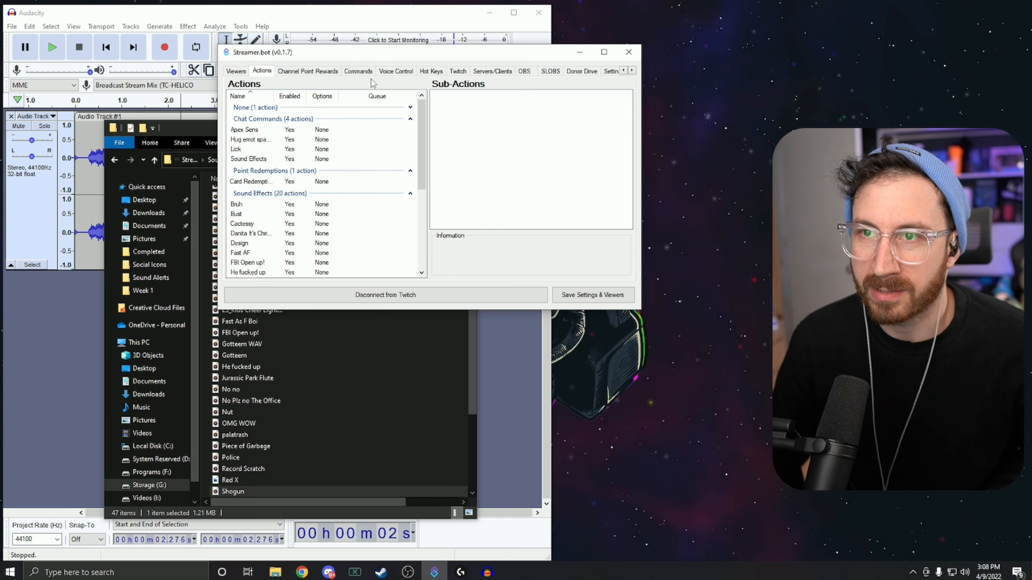
- Show the chat command list in Streamer.bot, switch to Chrome and open the Twitch Stream Manager in a new tab
click(355, 70)
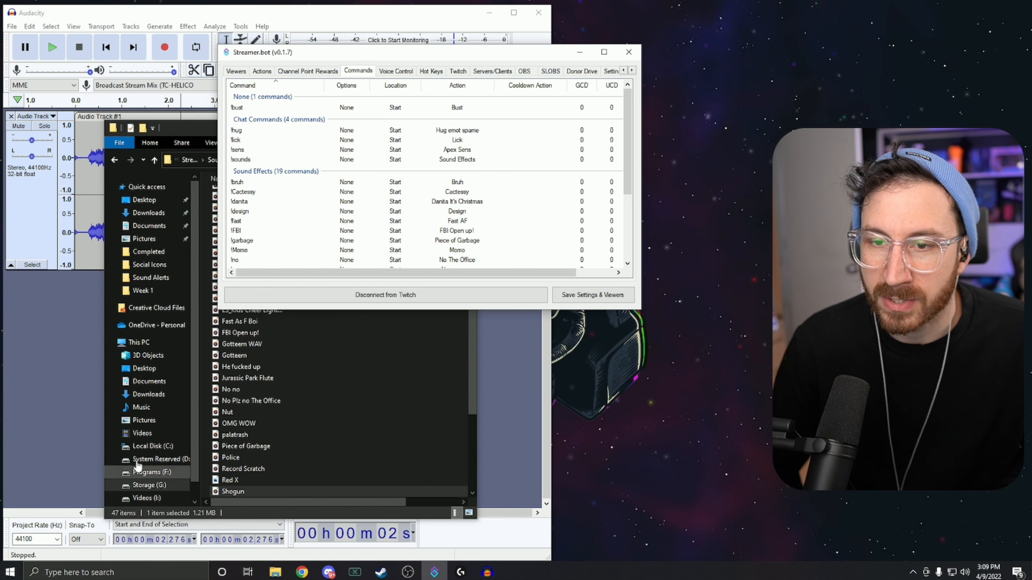
click(302, 572)
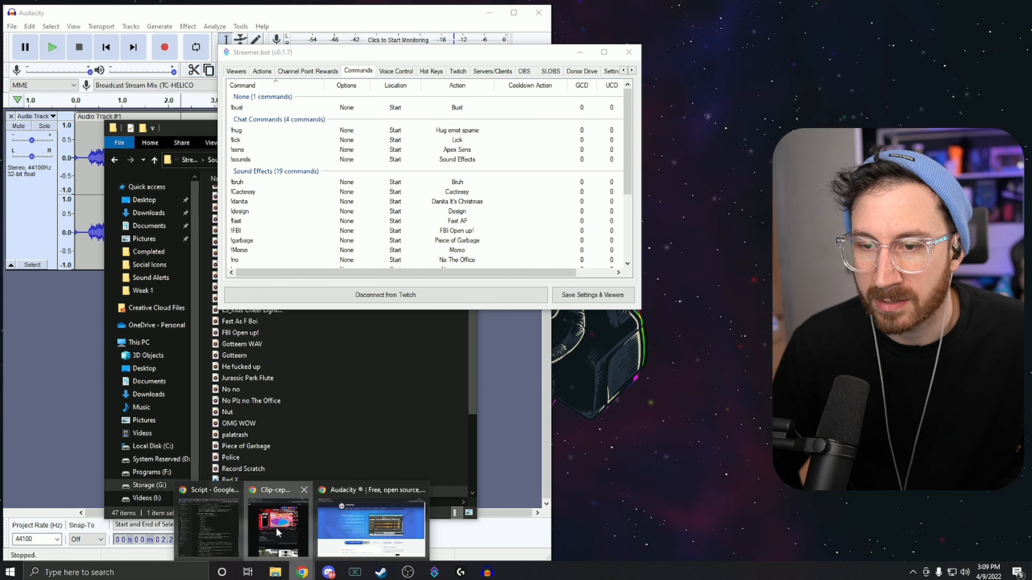
click(277, 531)
click(575, 18)
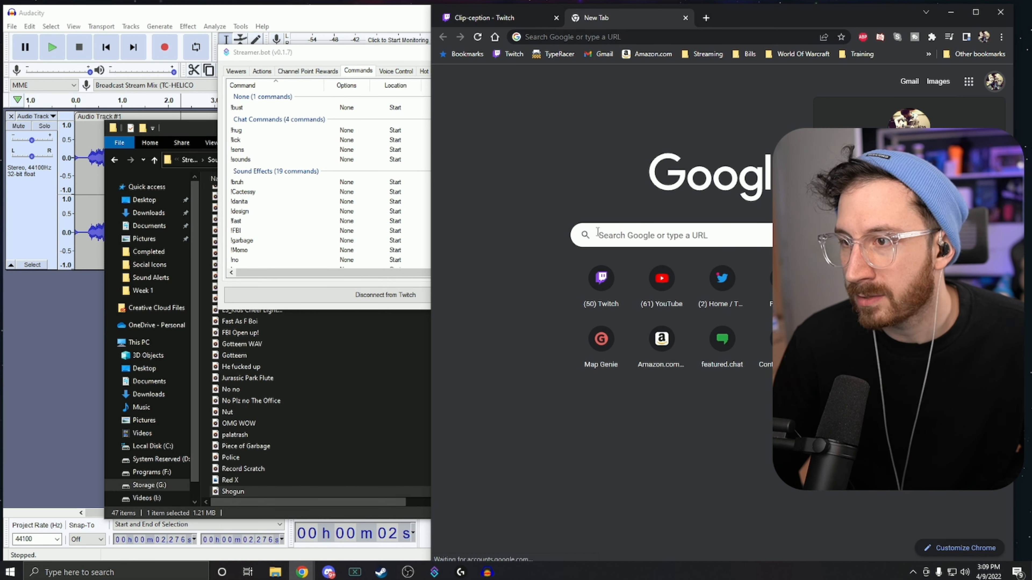
click(601, 277)
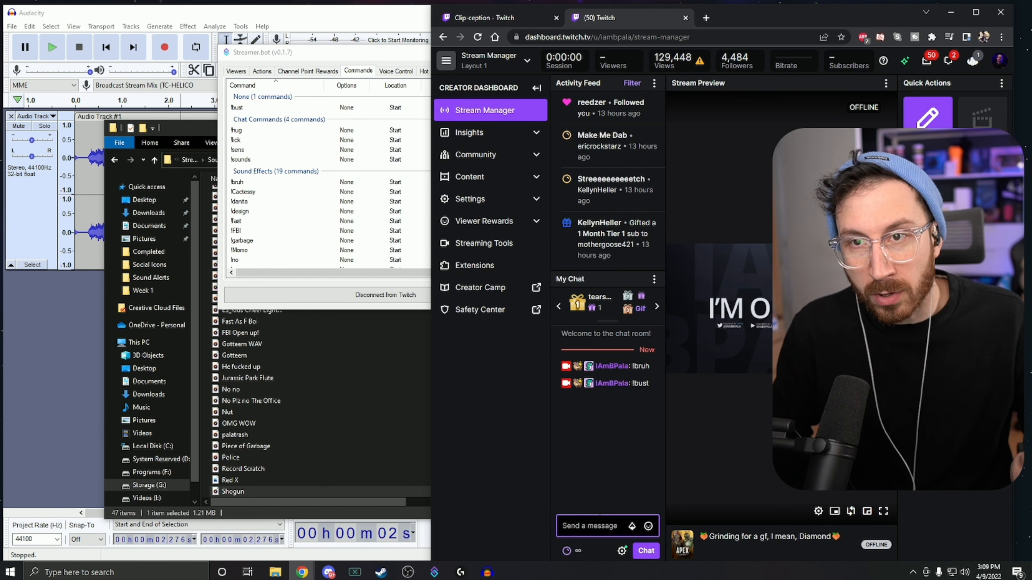
- Minimize the browser and reposition the Streamer.bot window over Audacity with its command list in view
click(250, 18)
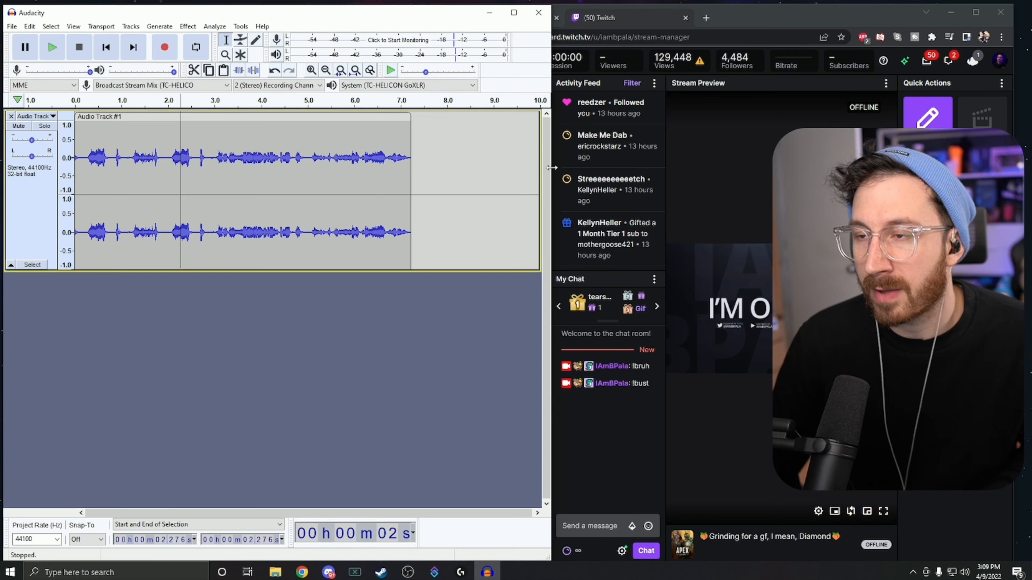
click(944, 17)
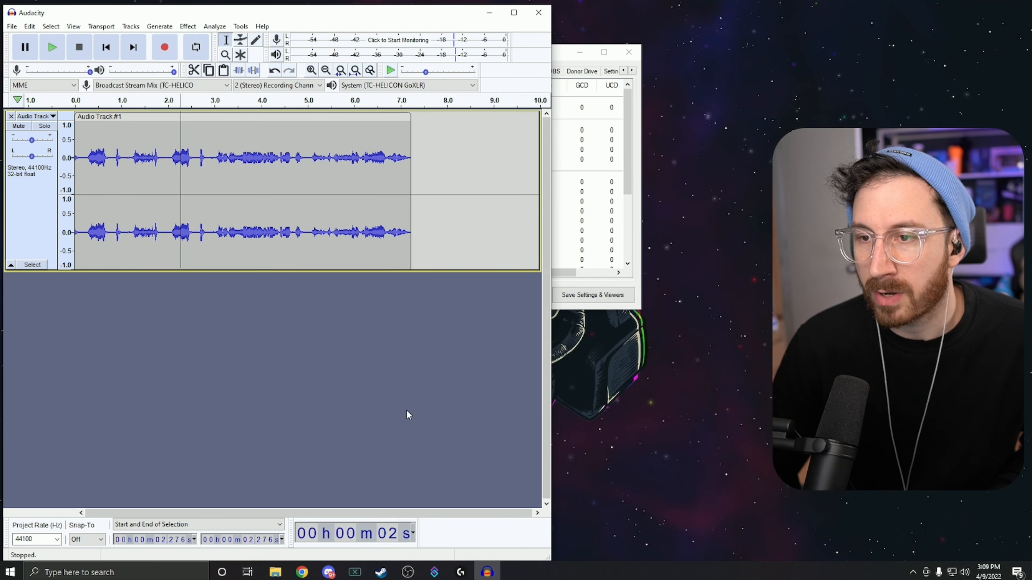
drag(561, 56, 568, 254)
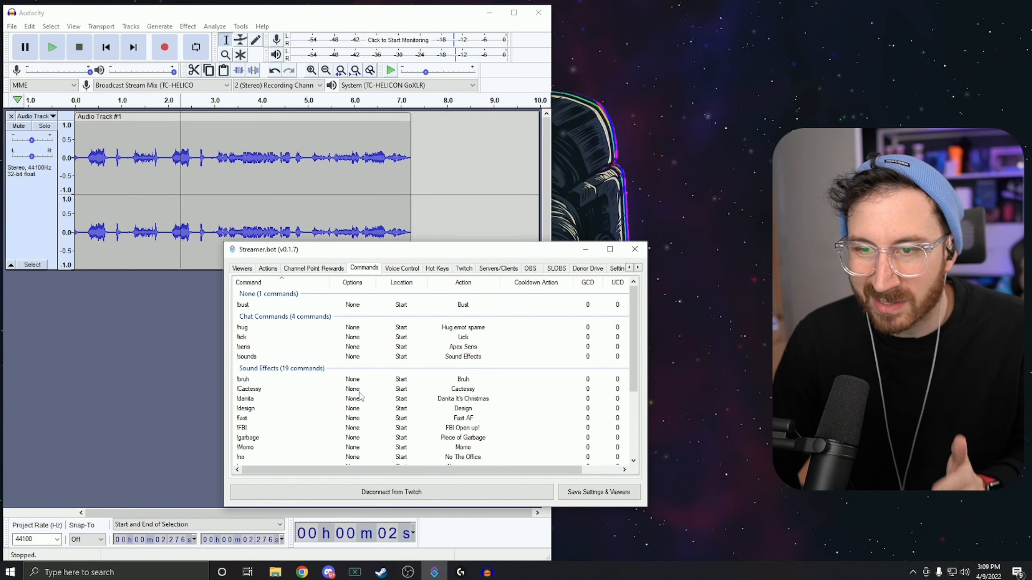
click(269, 391)
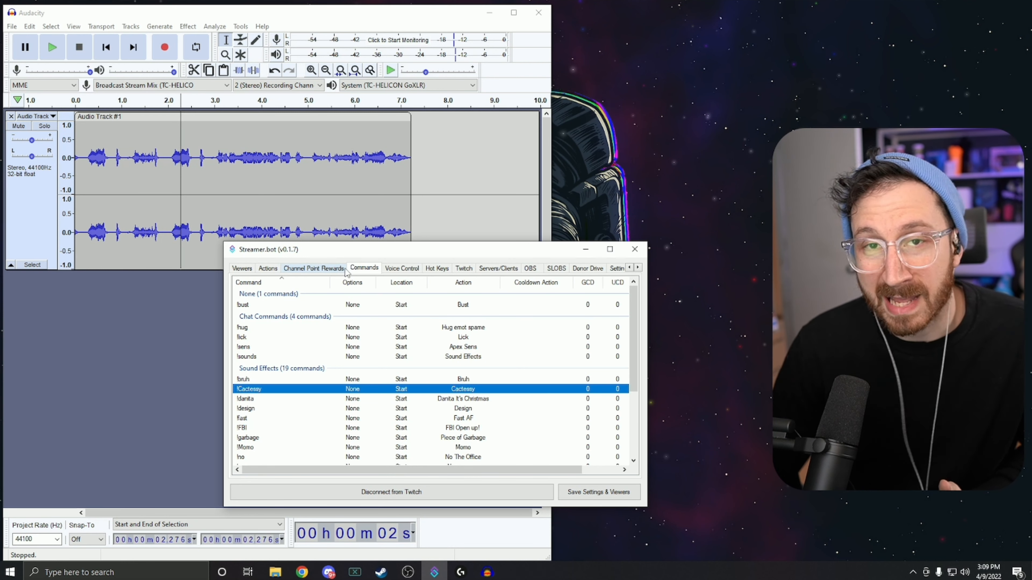
drag(371, 257, 330, 255)
- Add a new action named Shogun in the Sound Effects group
click(227, 266)
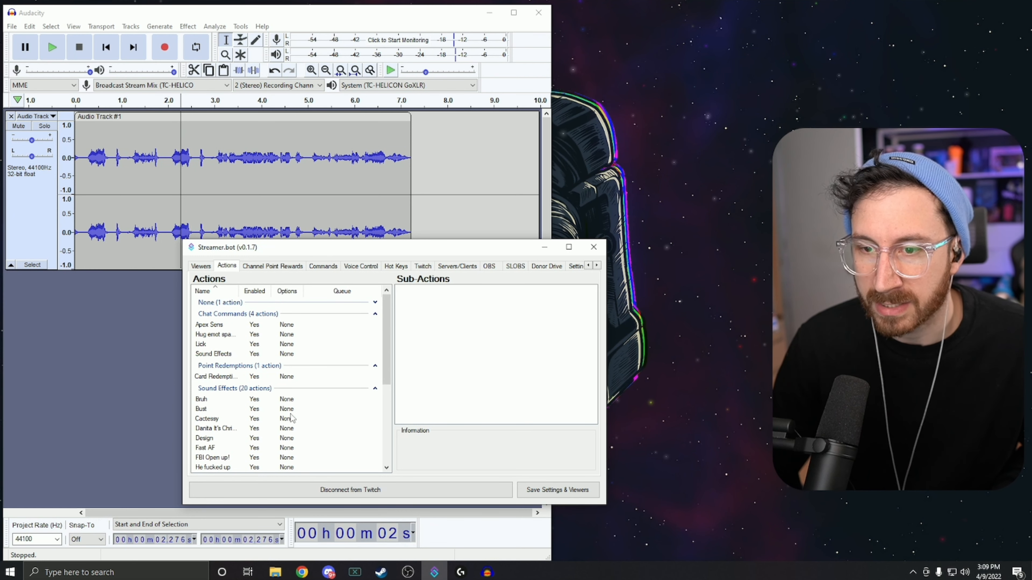
right_click(228, 328)
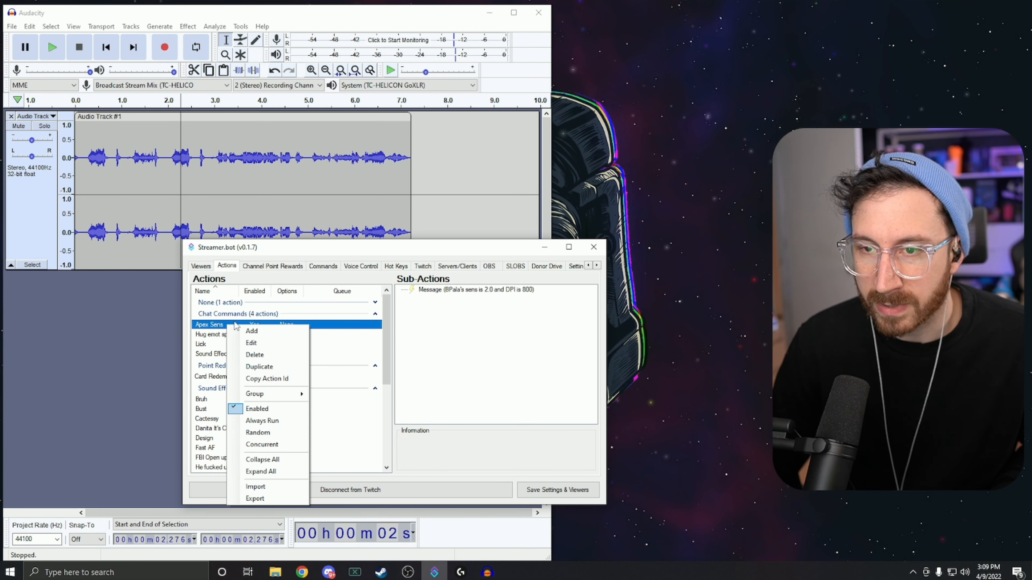
click(249, 333)
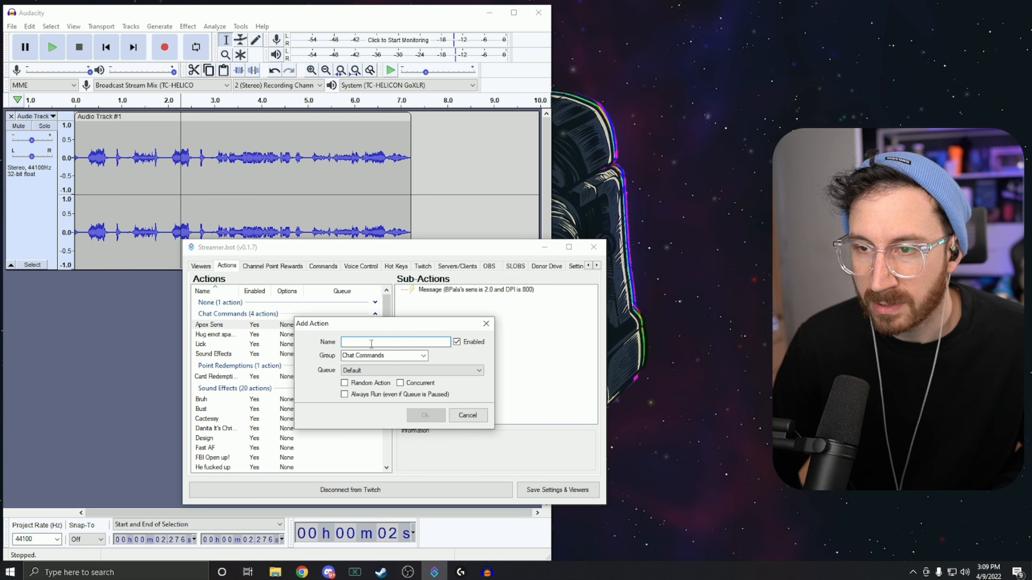
text(Shogun)
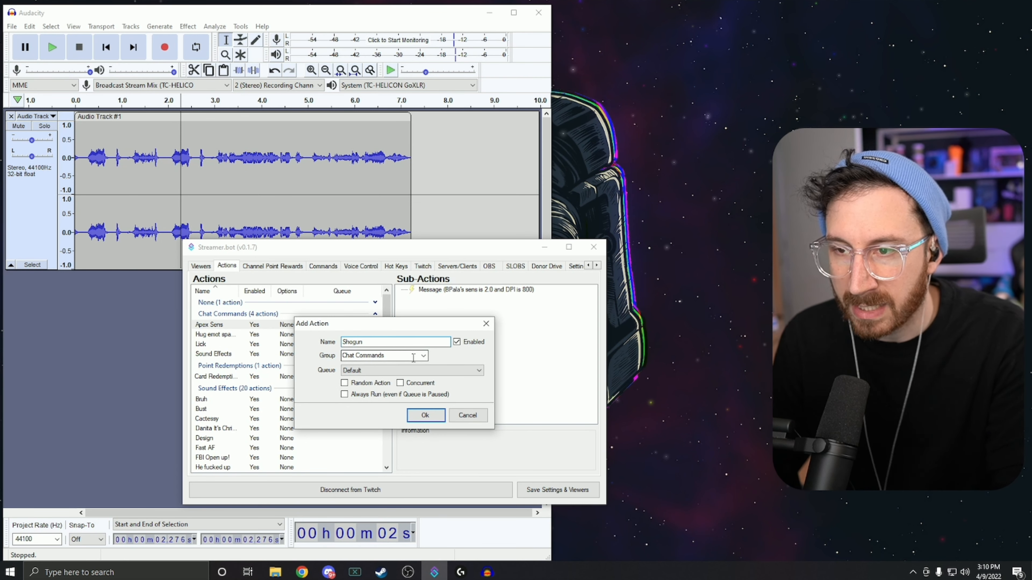
click(422, 356)
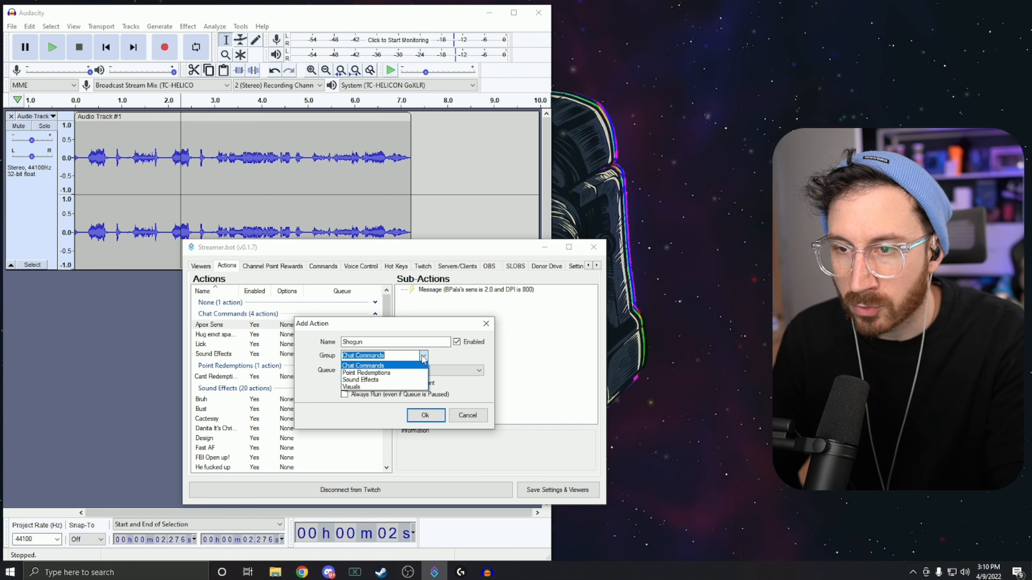
click(384, 384)
click(430, 418)
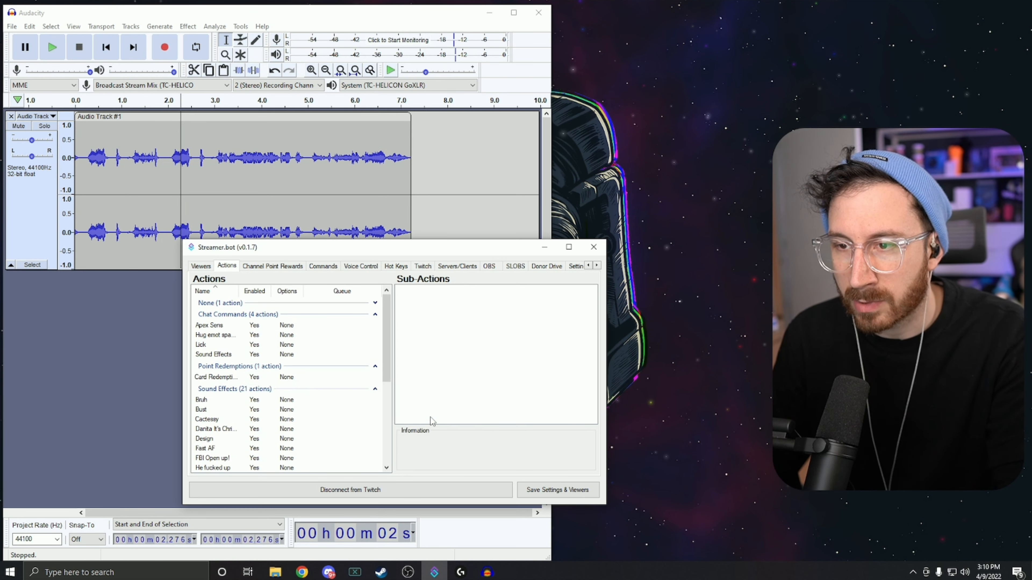
- Add a Play Sound sub-action to the Shogun action, using Shogun.wav from the Sound Alerts folder
scroll(245, 420, down, 3)
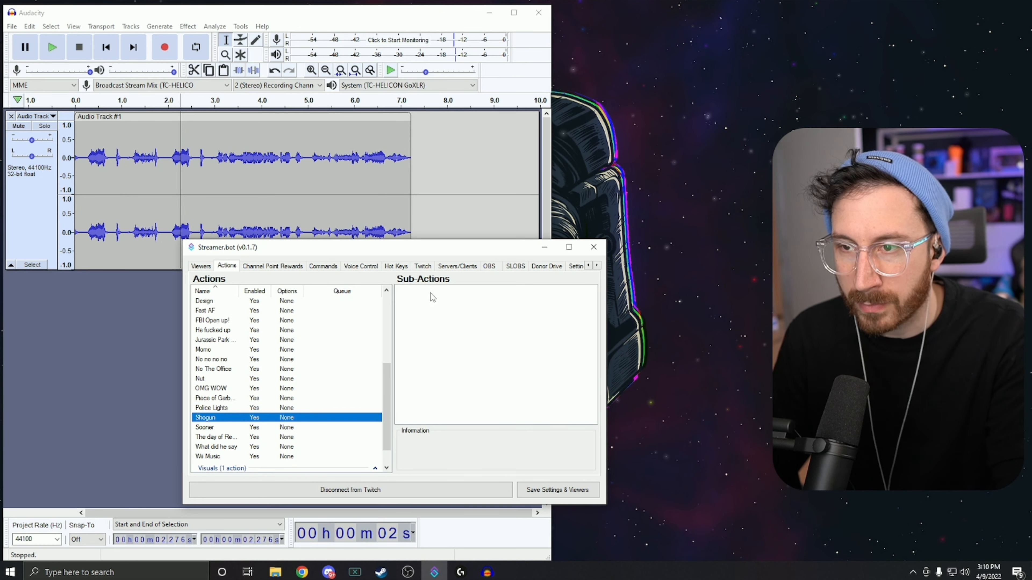
click(227, 428)
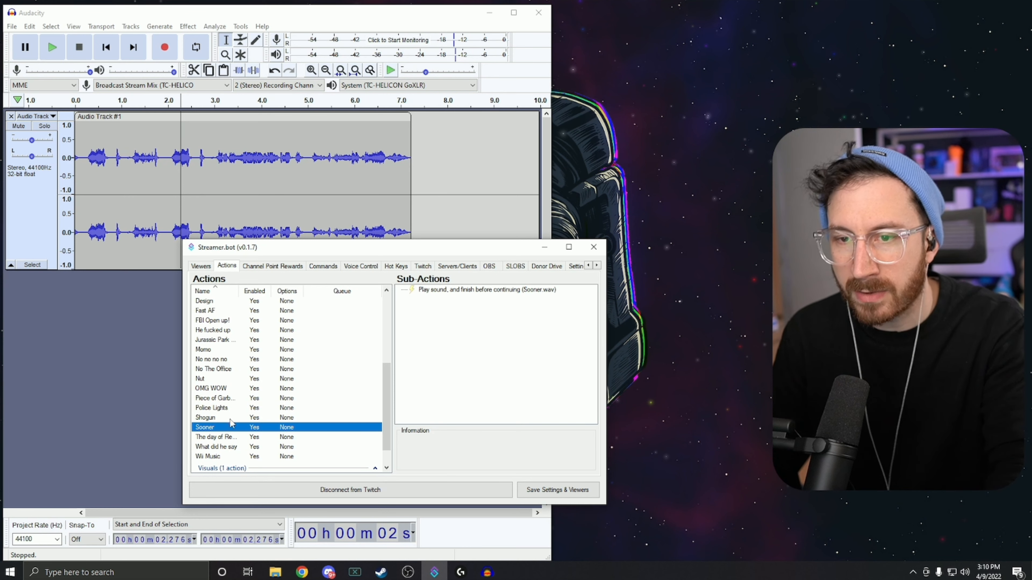
key(Up)
right_click(449, 310)
mouse_move(510, 317)
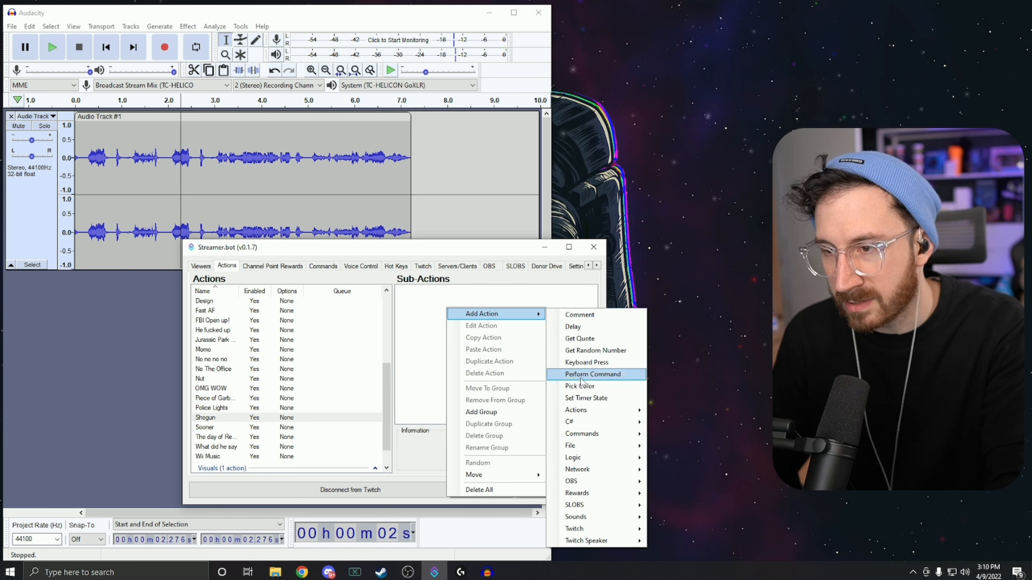
mouse_move(597, 520)
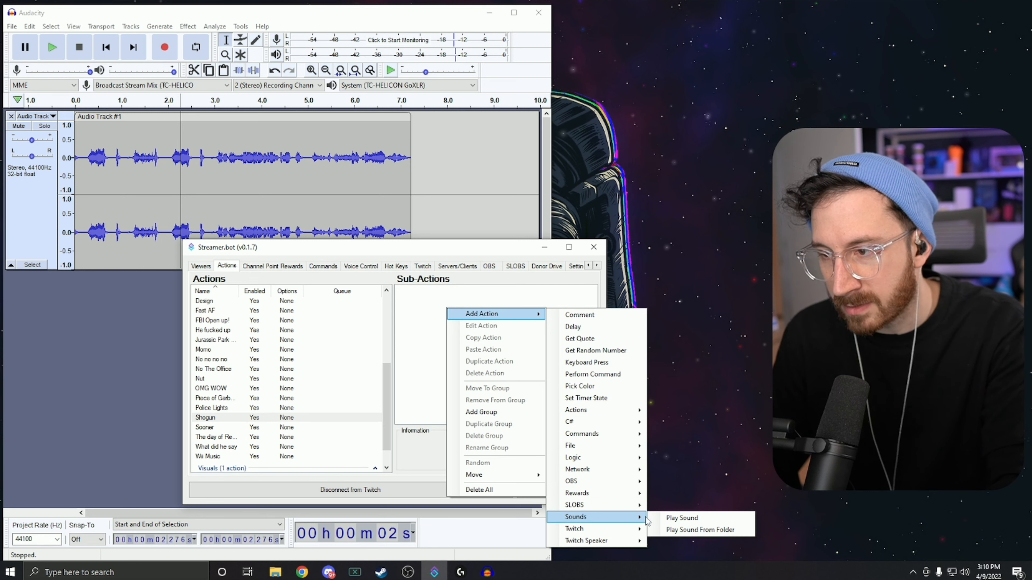
click(675, 518)
click(469, 358)
drag(493, 271, 346, 130)
scroll(324, 314, down, 12)
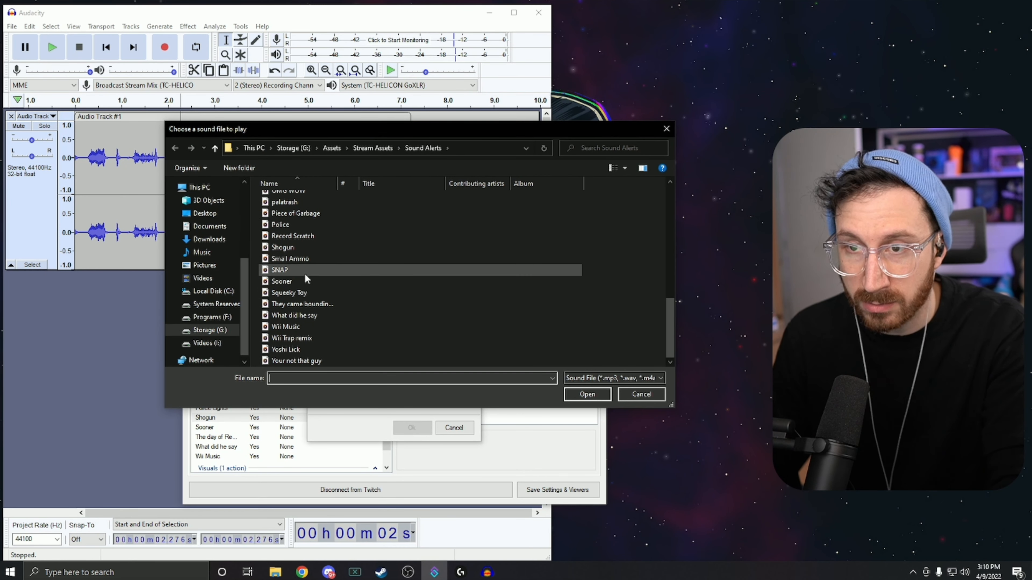
click(282, 247)
click(587, 394)
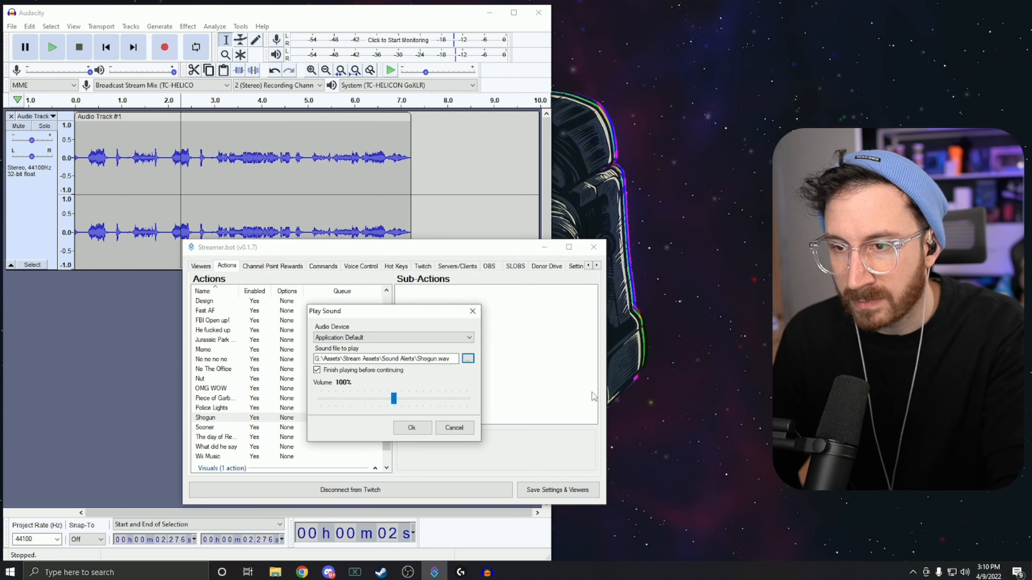
click(412, 427)
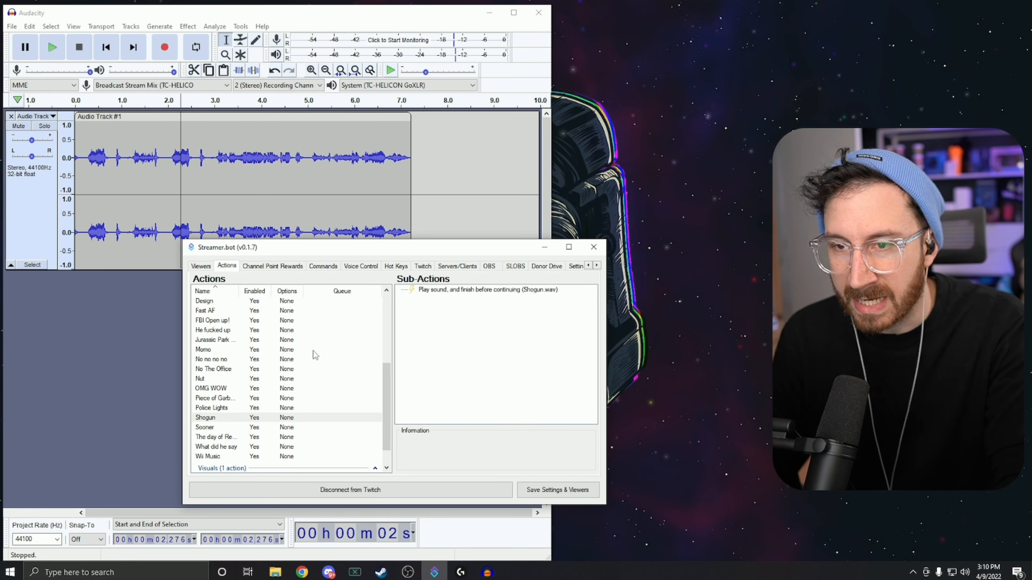
- Start a new chat command in the Sound Effects group with the trigger text !shogun
click(322, 266)
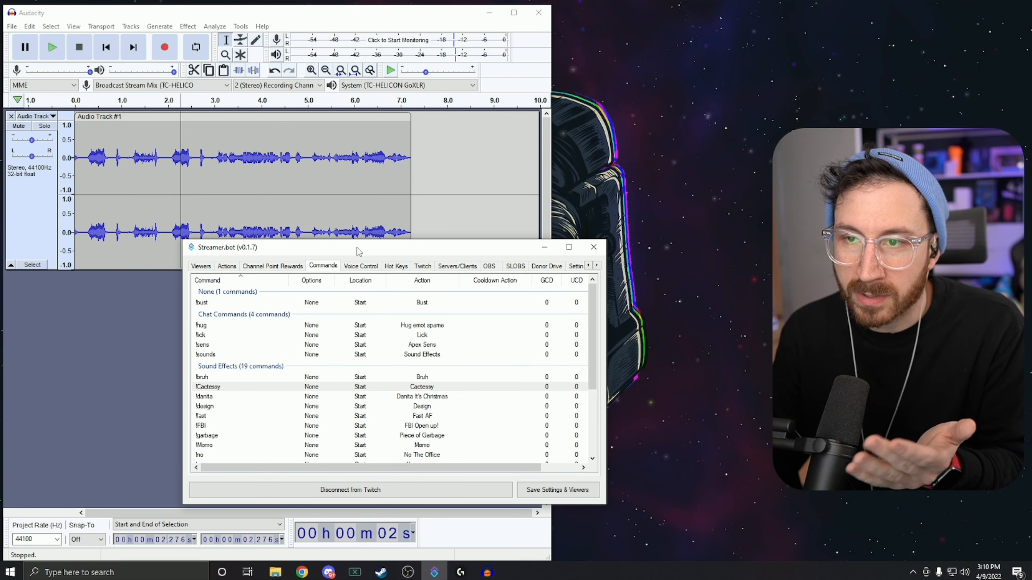
drag(358, 248, 236, 214)
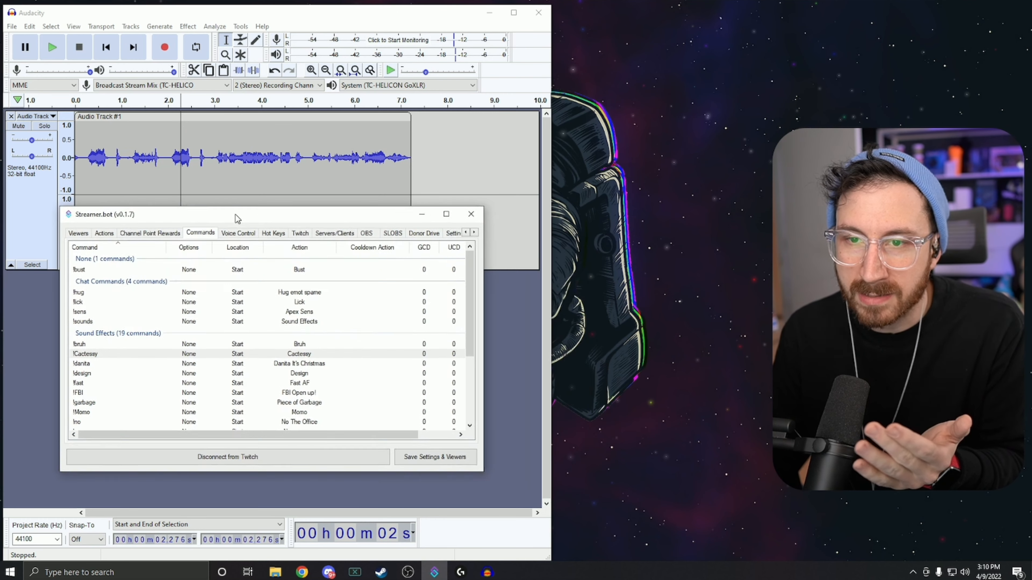
right_click(136, 332)
click(160, 338)
click(135, 269)
text(!shogun)
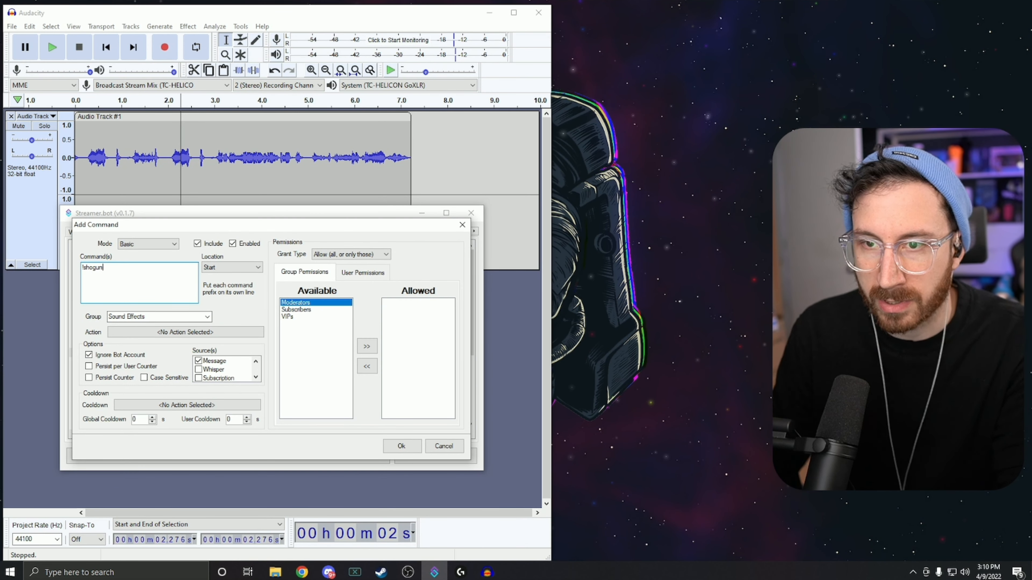
- Assign the Shogun sound effect action to the !shogun command
click(174, 332)
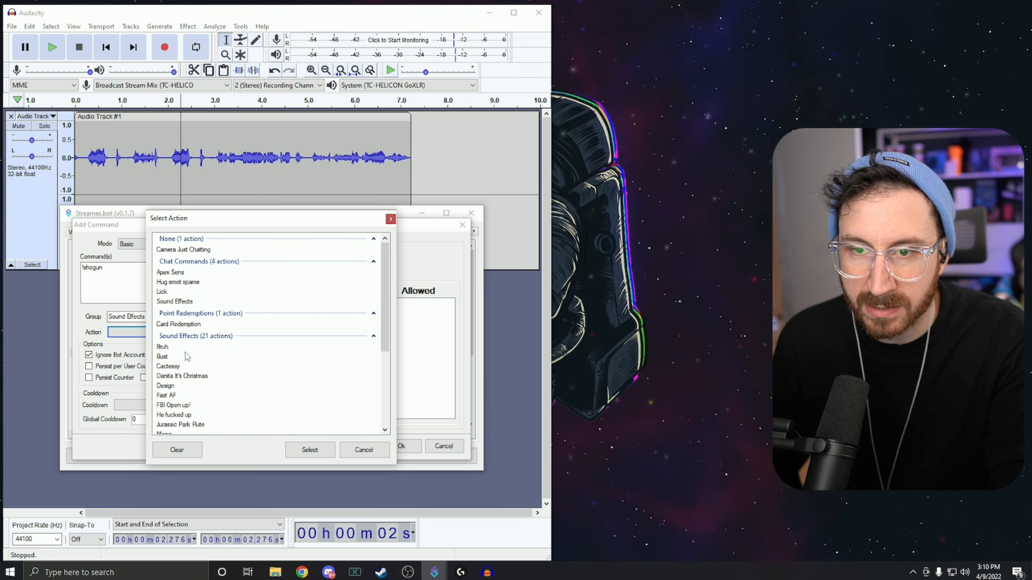
scroll(179, 372, down, 4)
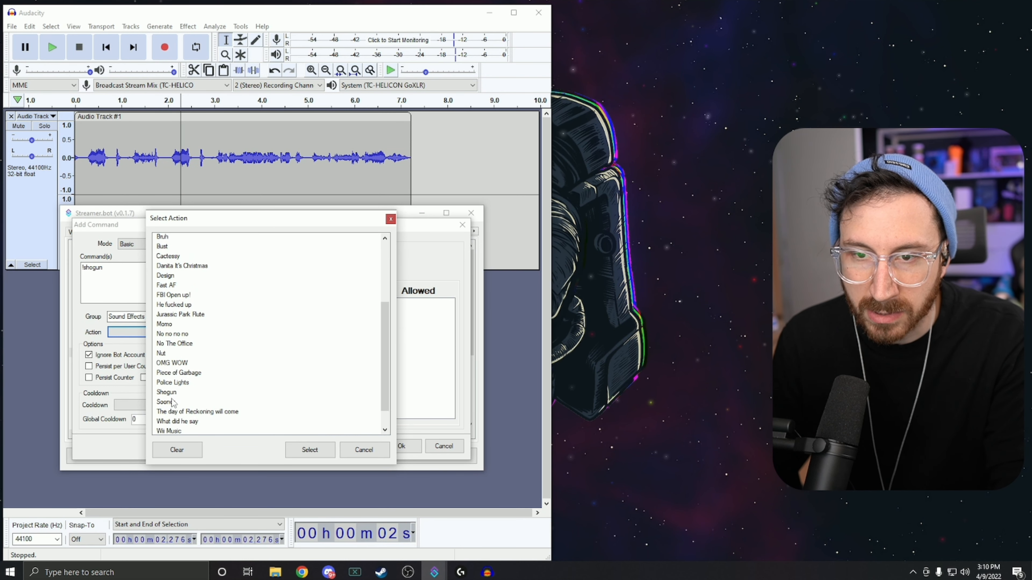
click(174, 392)
click(310, 450)
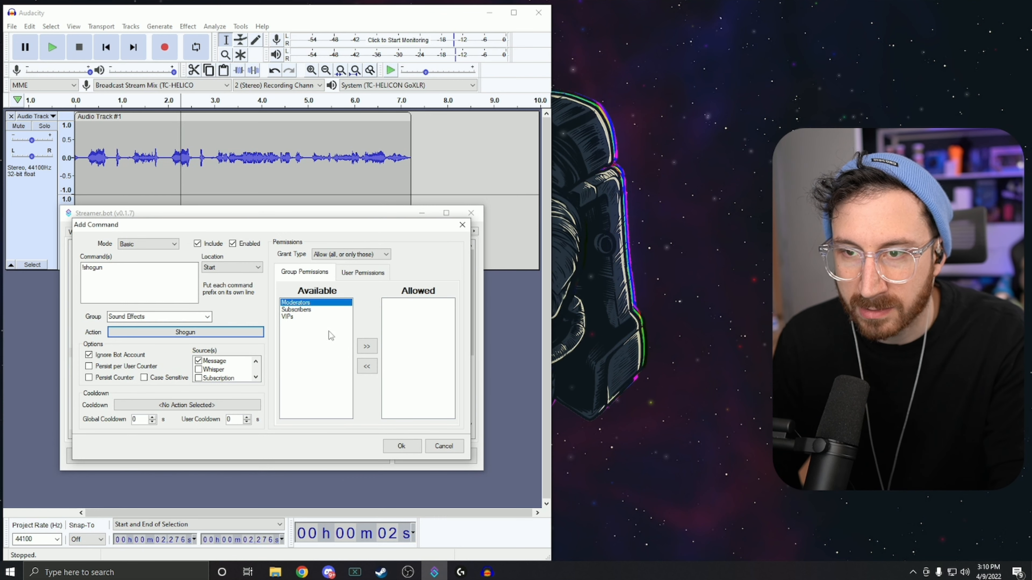
- Add the viewer with Shogun in the username to the command's allowed users, and display the group permissions
click(360, 275)
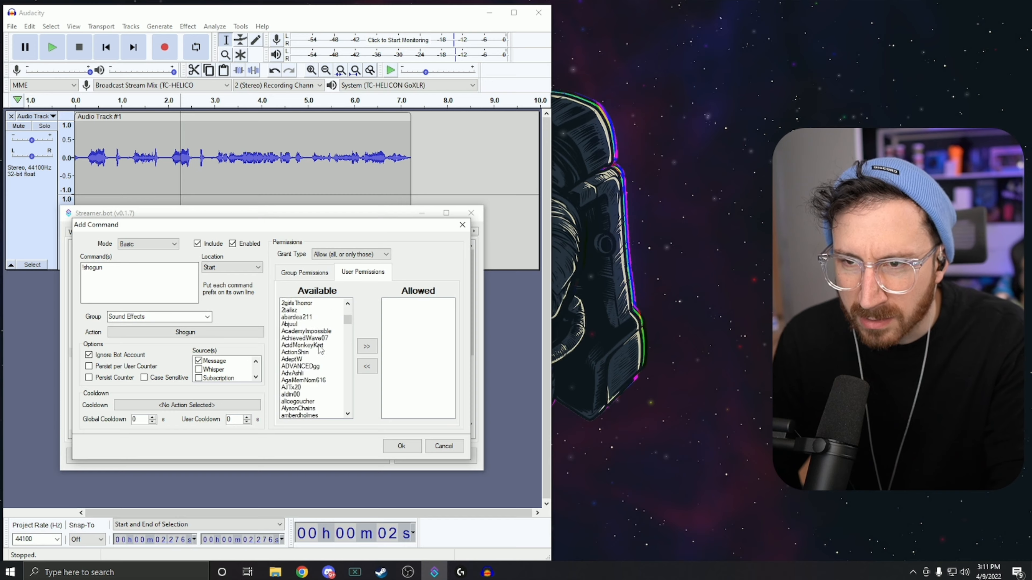
drag(348, 324, 348, 381)
scroll(312, 362, down, 3)
scroll(308, 364, up, 8)
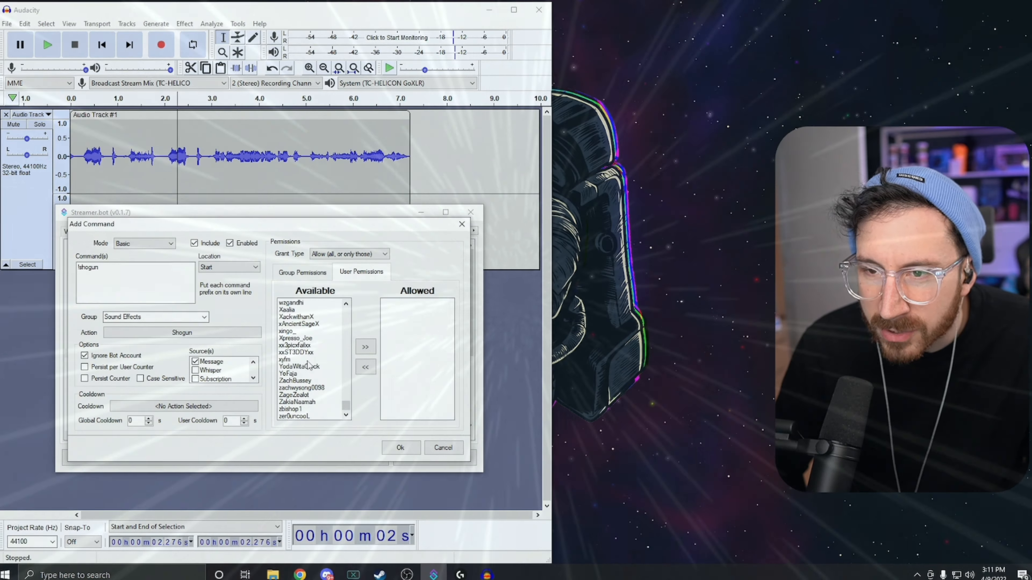
scroll(308, 362, up, 8)
drag(347, 373, 351, 312)
scroll(307, 352, down, 13)
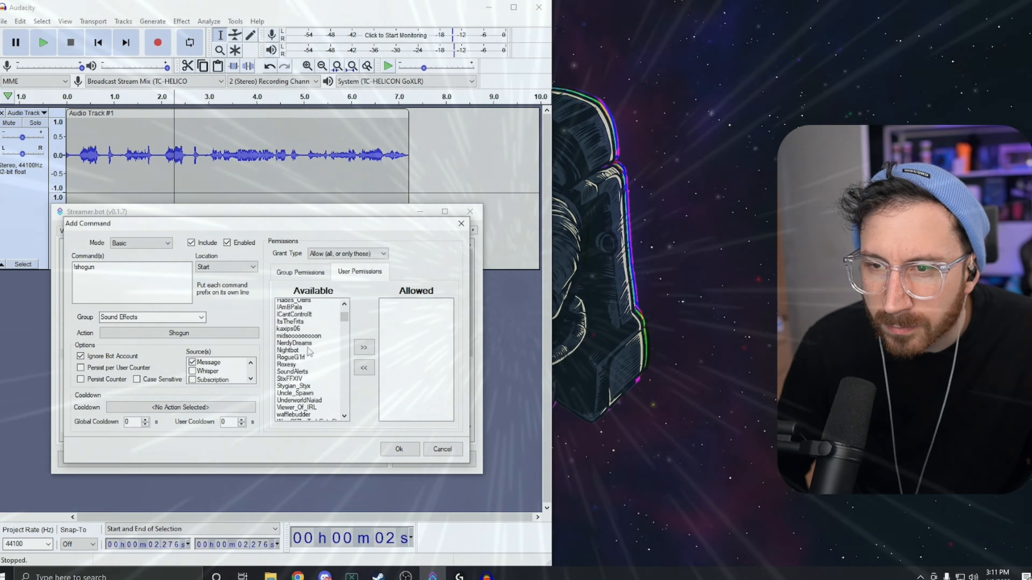
scroll(302, 358, down, 15)
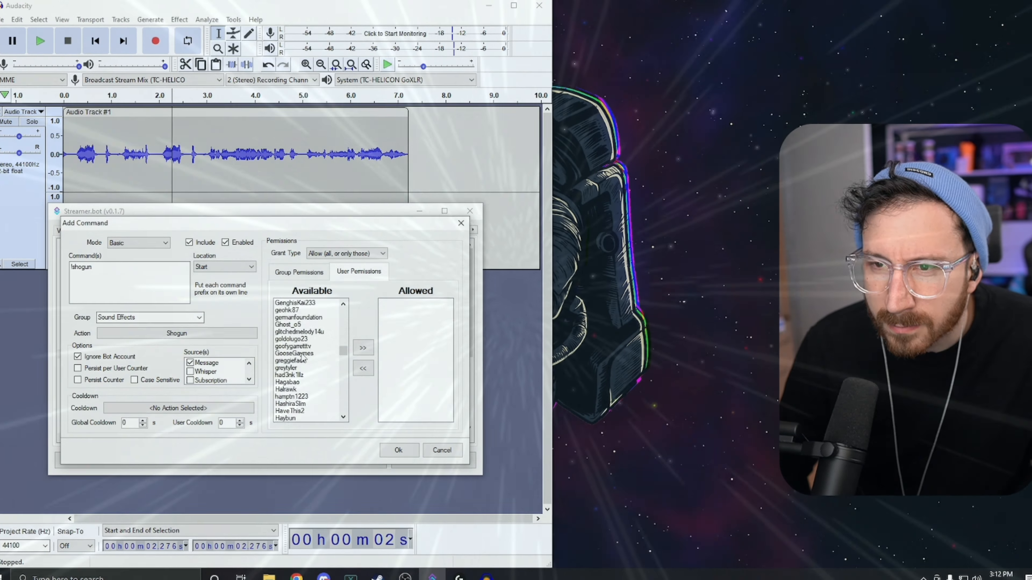
scroll(304, 357, down, 20)
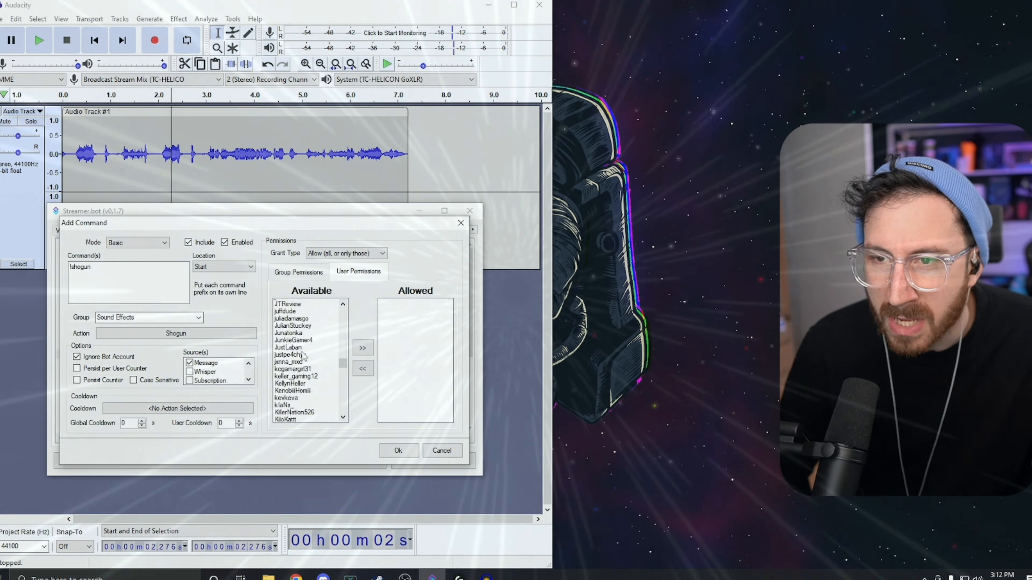
scroll(305, 358, down, 15)
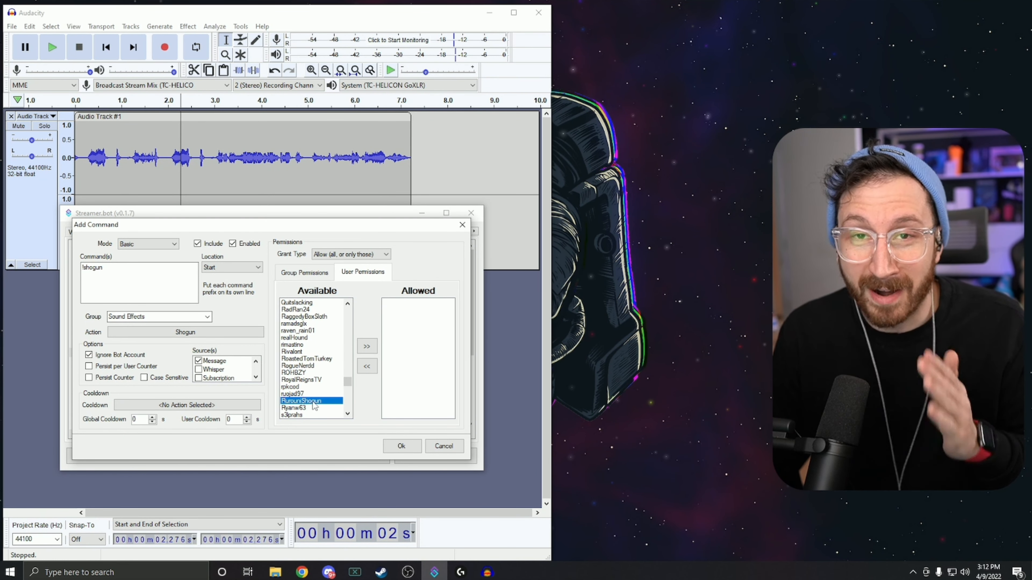
click(366, 349)
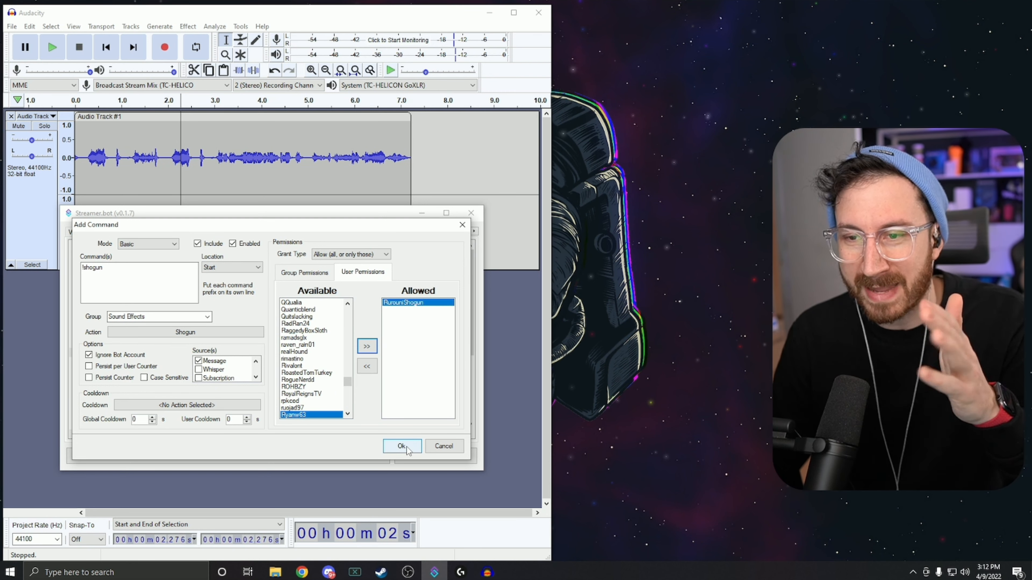
click(318, 272)
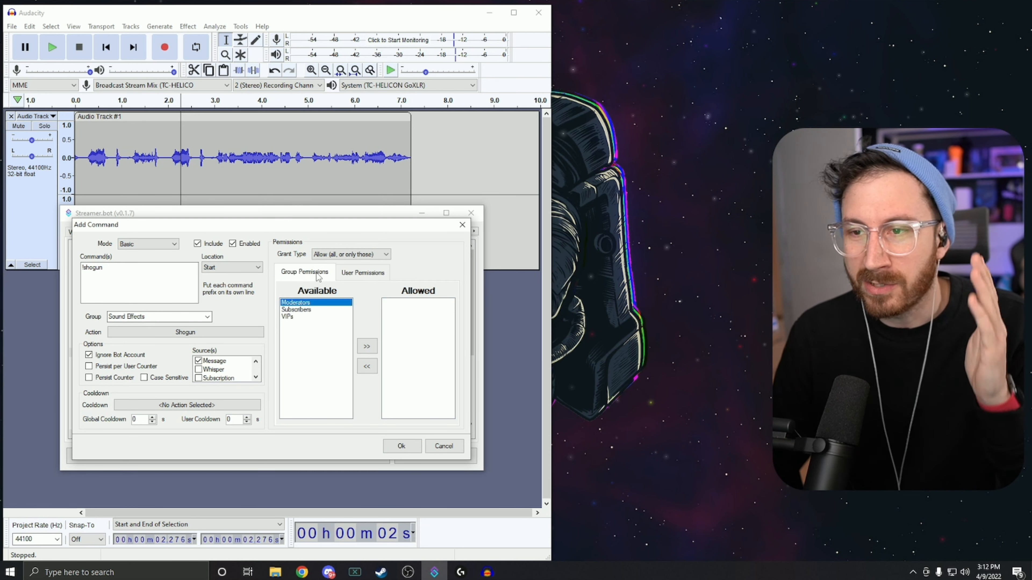
- Review the group and user permissions, save the !shogun command, and locate it in the Sound Effects command list
click(355, 275)
click(308, 273)
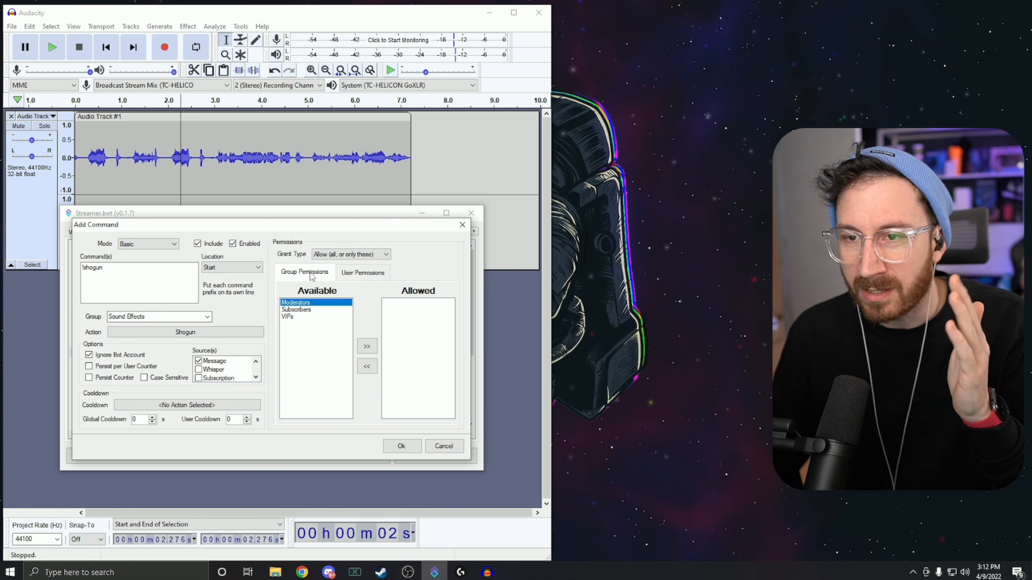
click(370, 274)
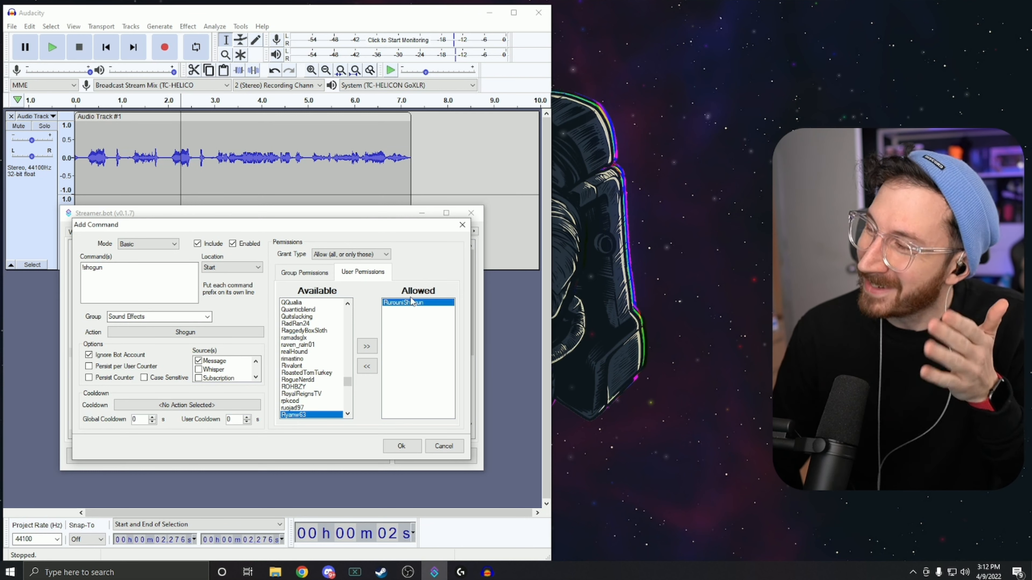
click(402, 446)
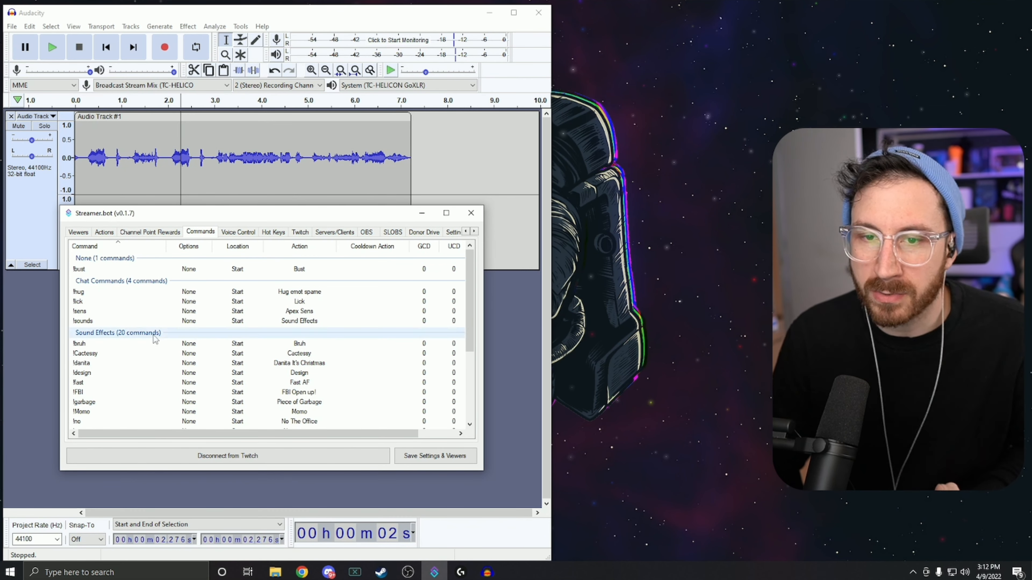
scroll(147, 358, down, 5)
right_click(97, 385)
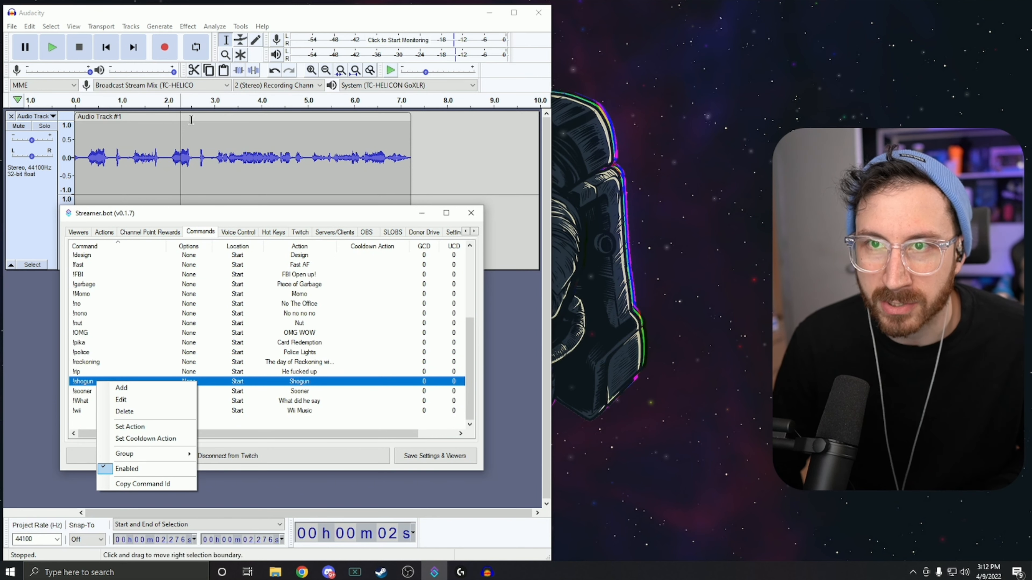
- Switch to the Twitch stream manager in Chrome and send !shogun in the channel chat to test the command
mouse_move(307, 576)
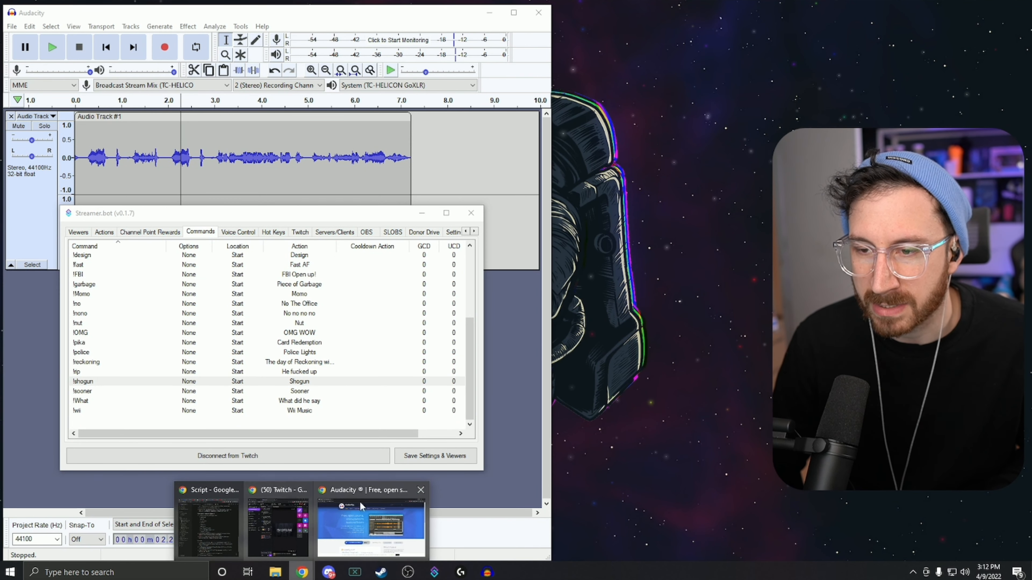
click(272, 546)
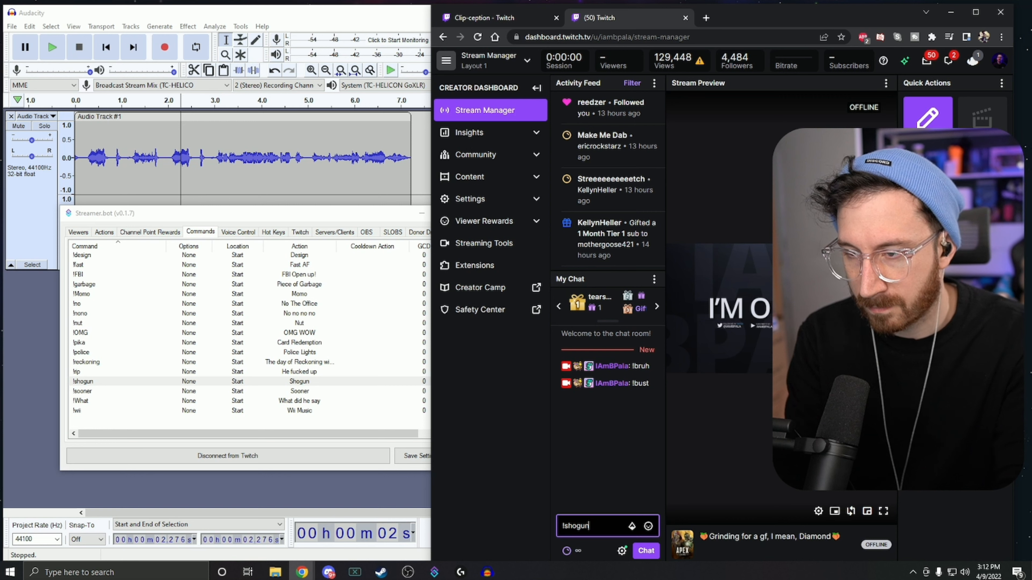
text(!shogun)
key(Return)
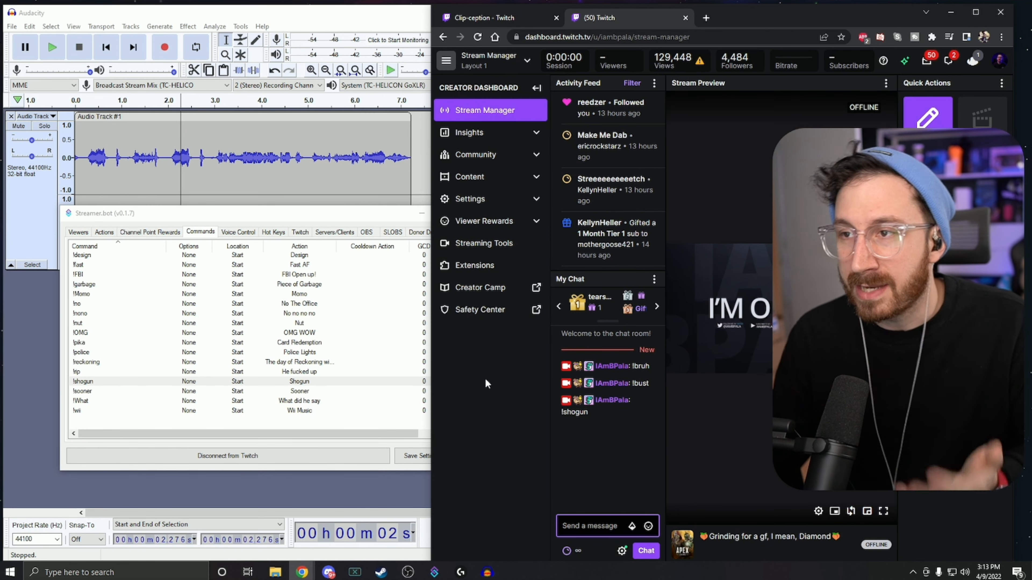
- Open the Streamlabs dashboard in a new browser tab and go to its Alert Box settings
click(708, 20)
drag(879, 20, 491, 16)
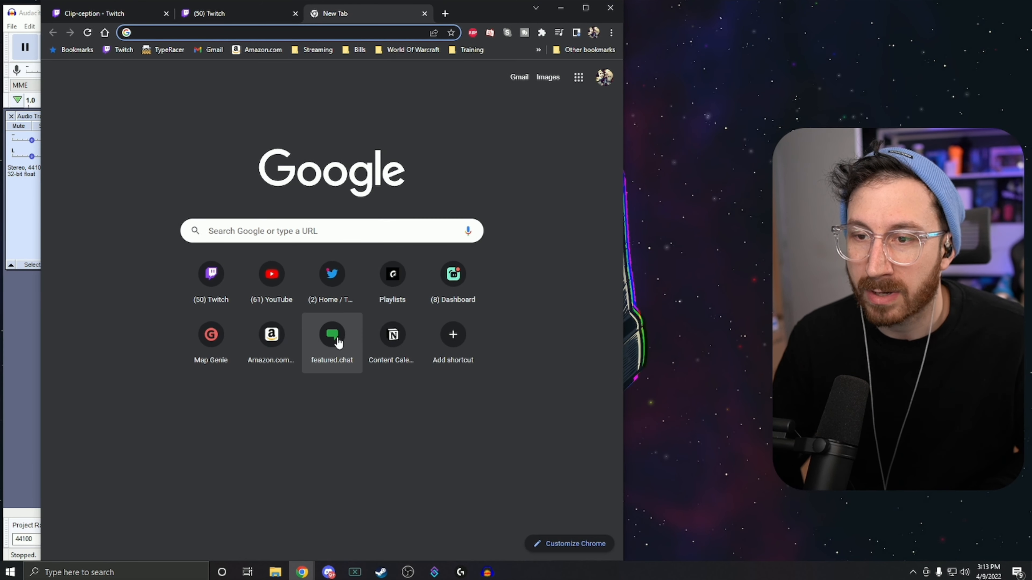
click(454, 284)
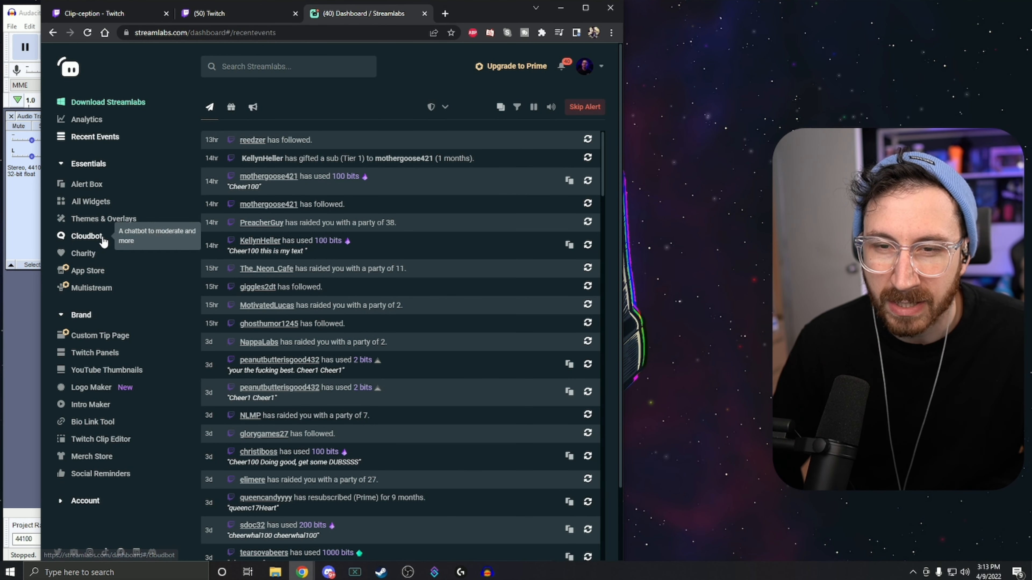
click(96, 186)
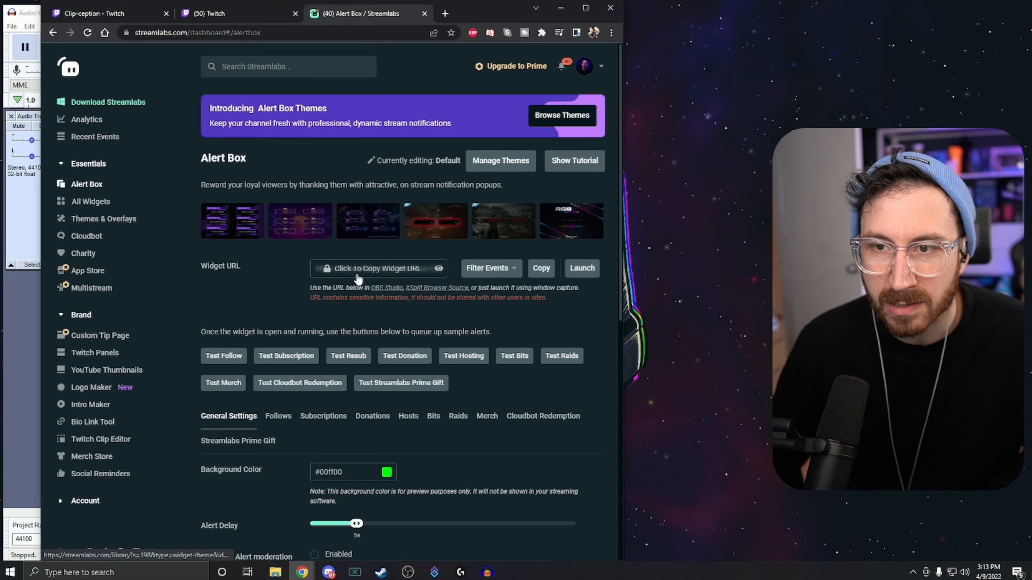
- Display the uploaded sounds in the Sounds Gallery for the follow alert's sound
scroll(243, 322, down, 1)
click(285, 365)
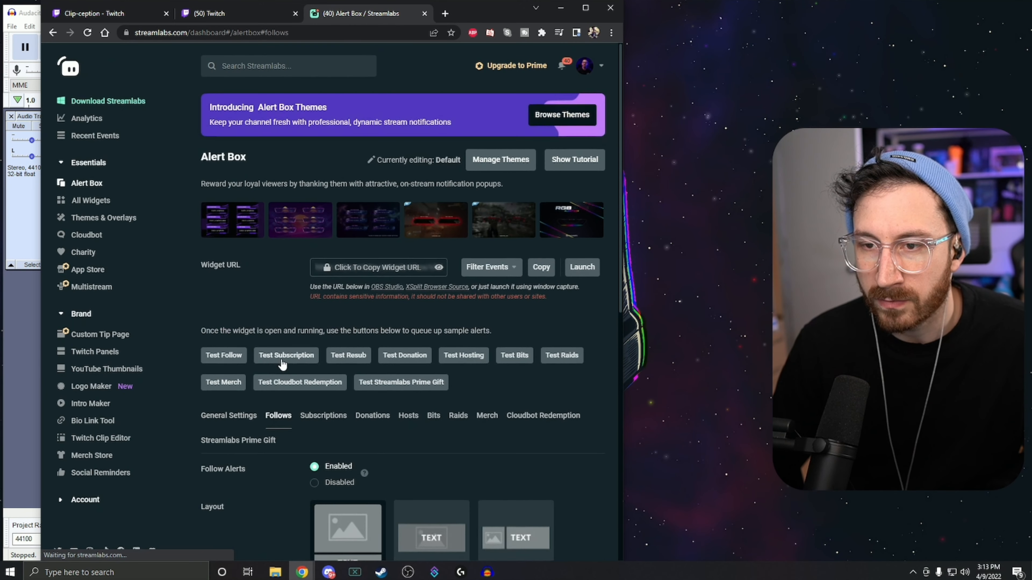
scroll(272, 353, down, 5)
scroll(349, 413, down, 2)
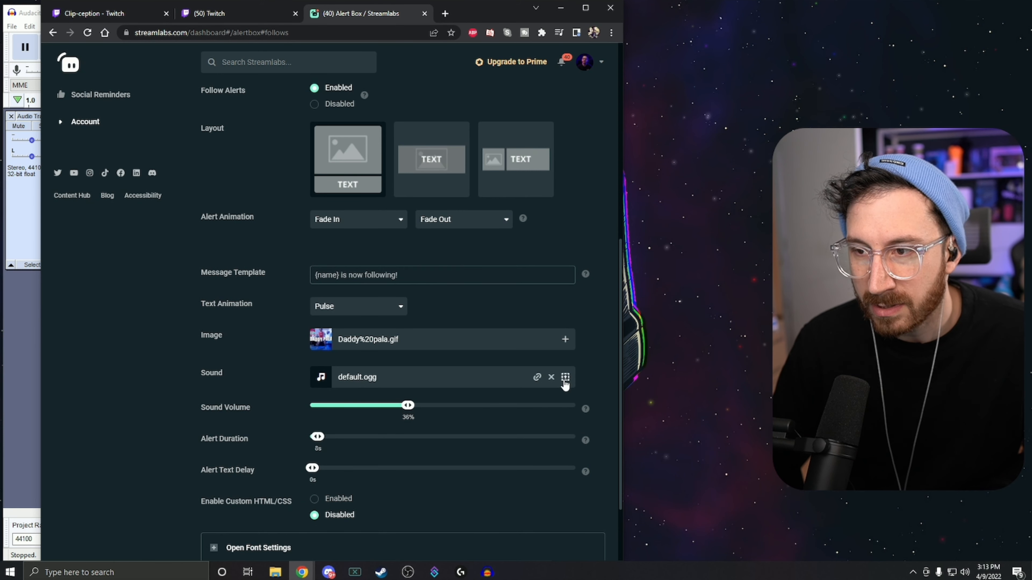
click(565, 378)
click(195, 162)
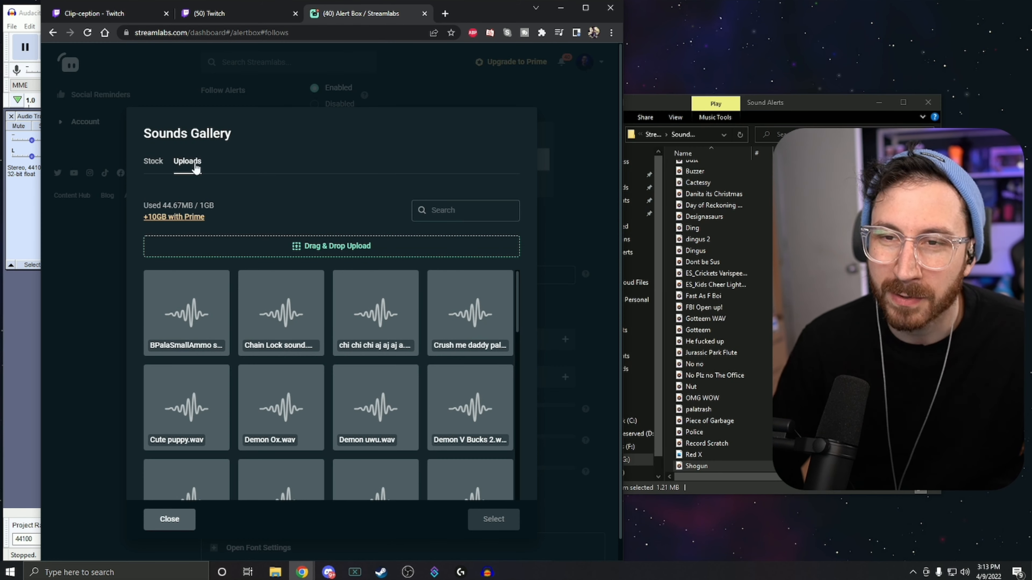
- Upload the Shogun sound file from the Sound Alerts folder to the Sounds Gallery, check the uploads, and close the gallery
drag(704, 475, 341, 254)
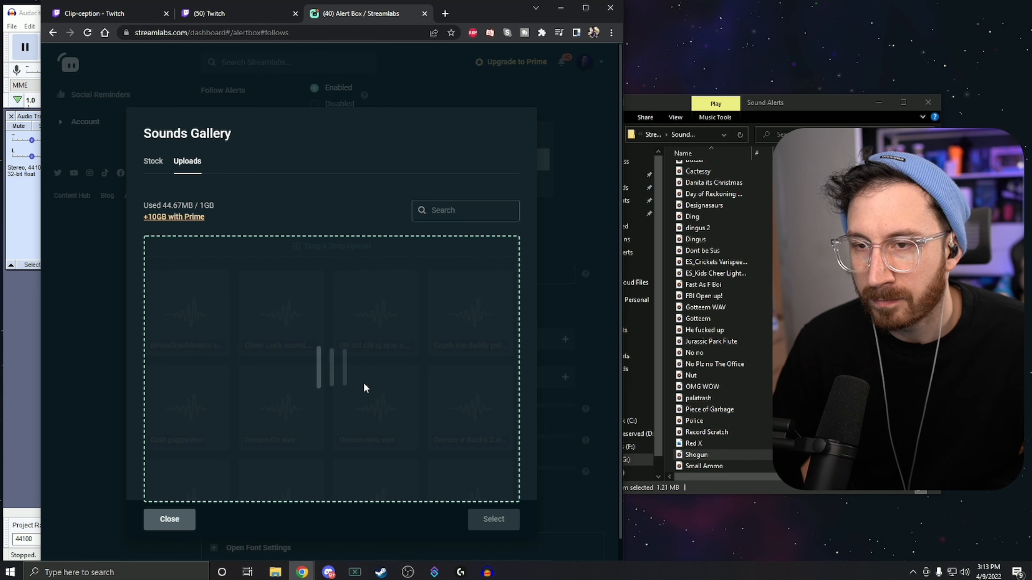
scroll(348, 305, down, 12)
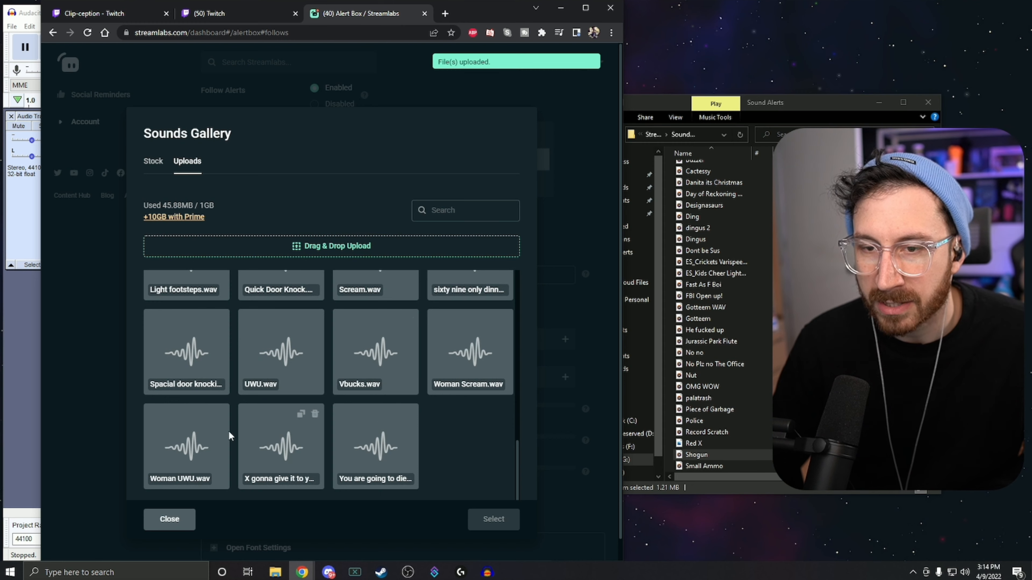
scroll(298, 425, up, 12)
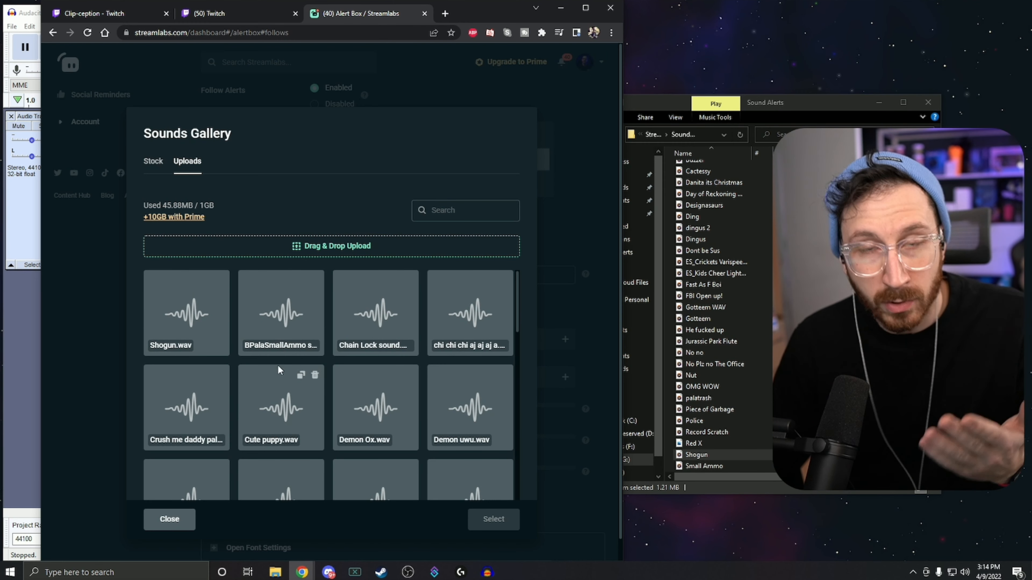
click(173, 524)
scroll(406, 382, up, 9)
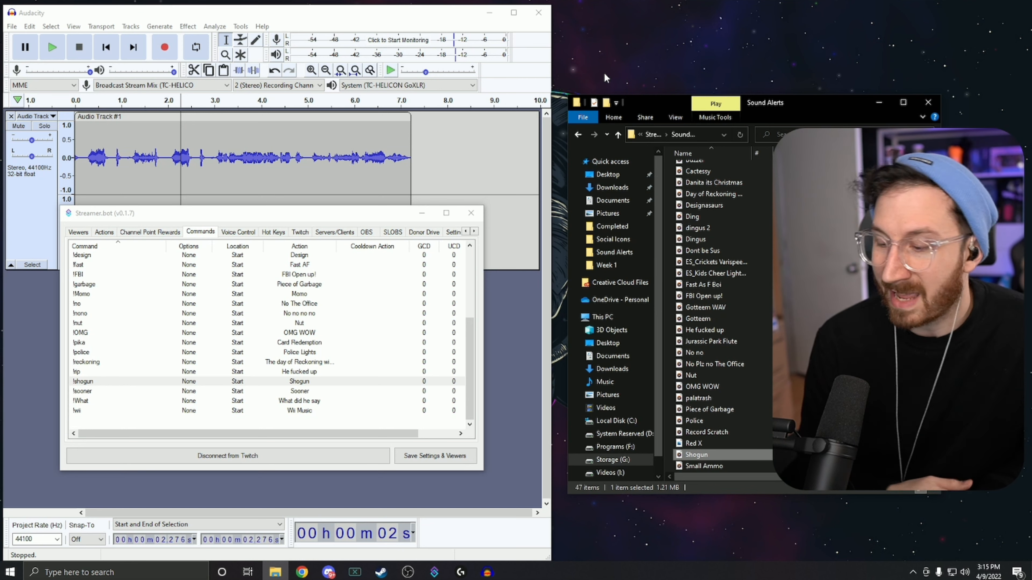
- Bring Audacity's audio track to the front and return to the Clip-ception Twitch clip in Chrome
click(351, 13)
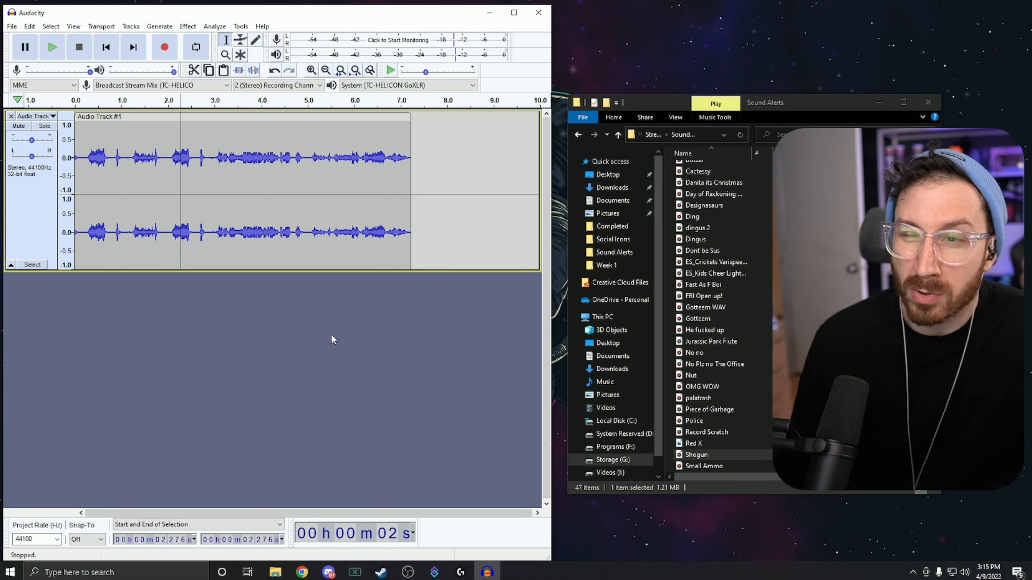
mouse_move(302, 571)
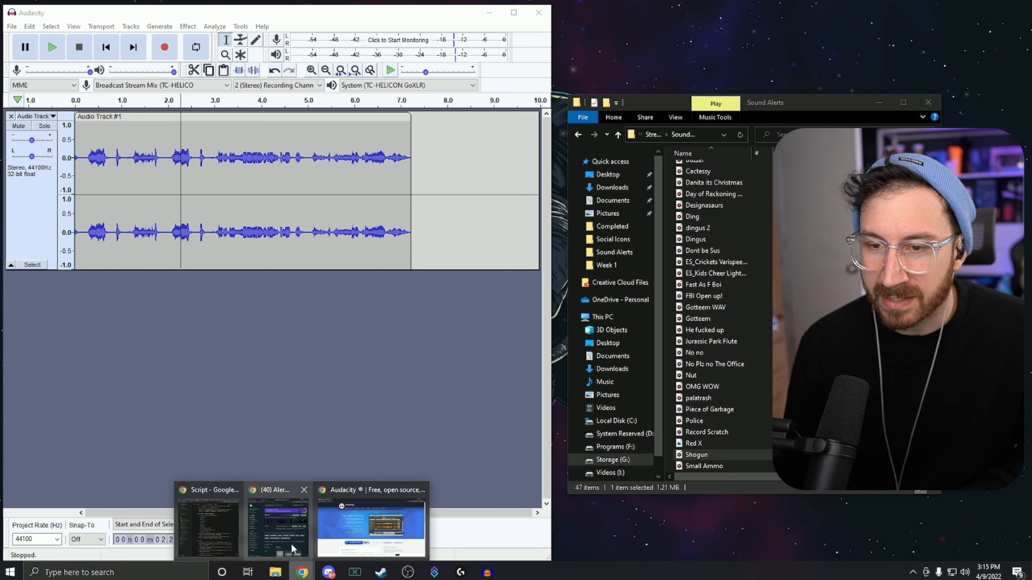
click(280, 536)
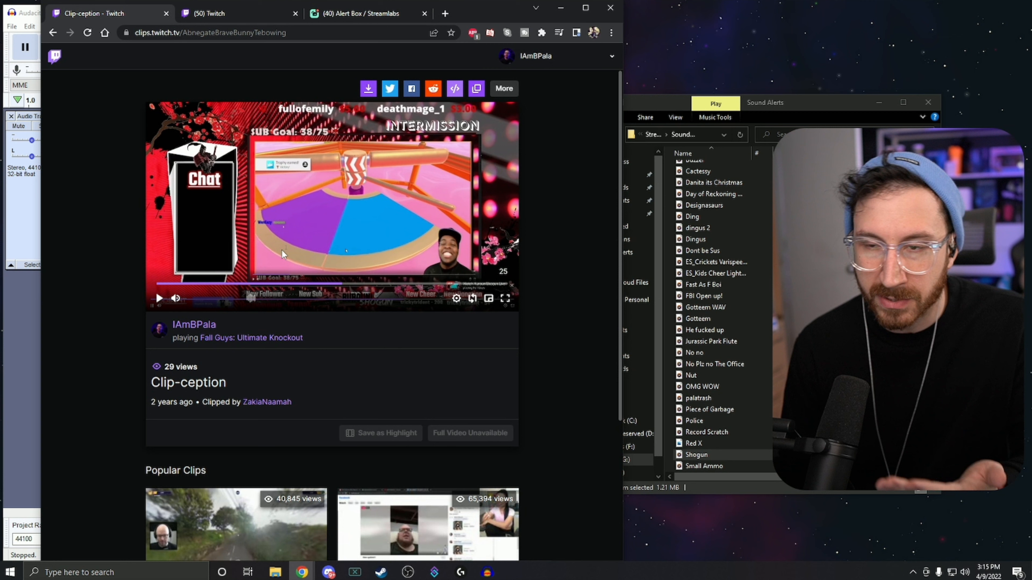